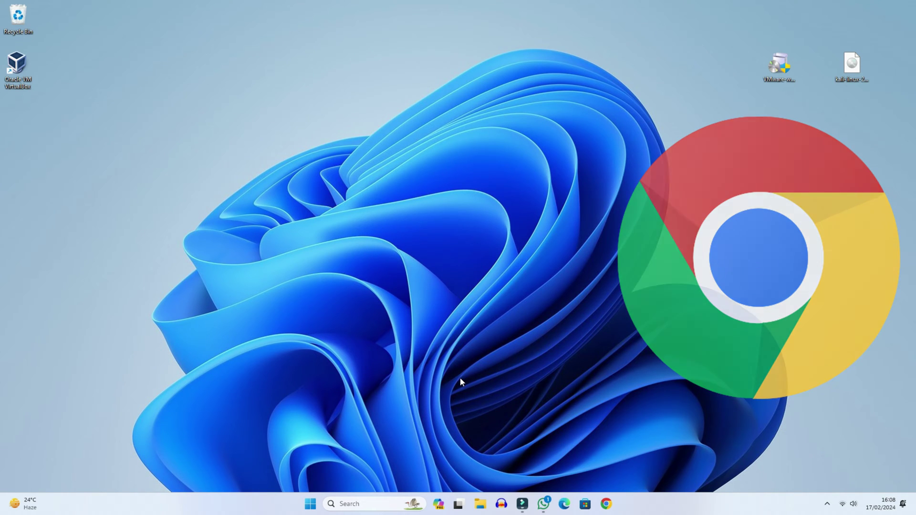
- Search Google for 'vmware workstation' in Chrome
{"action": "left_click", "coordinate": [606, 504]}
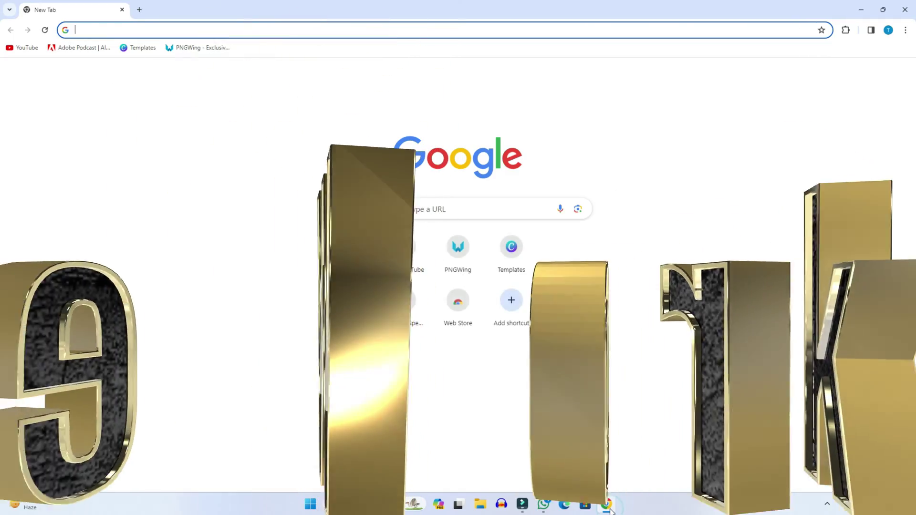
{"action": "type", "text": "vmware workstation"}
{"action": "key", "text": "Return"}
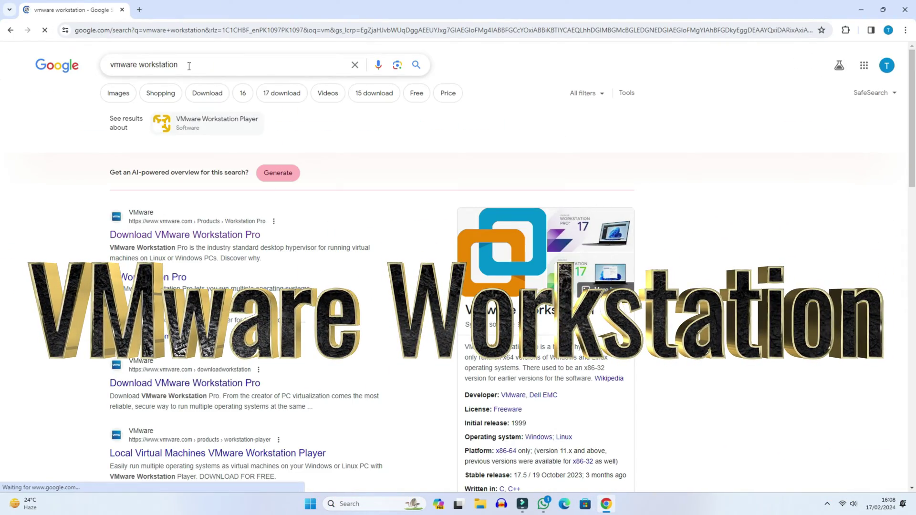
{"action": "left_click_drag", "start_coordinate": [188, 65], "coordinate": [91, 64]}
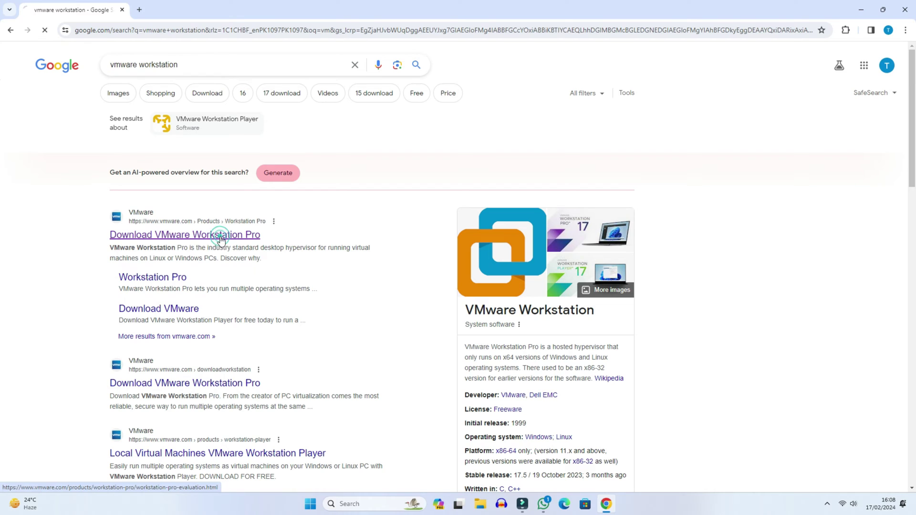
- Open the Download VMware Workstation Pro result and request the Windows installer, cancelling the duplicate download
{"action": "left_click", "coordinate": [221, 236]}
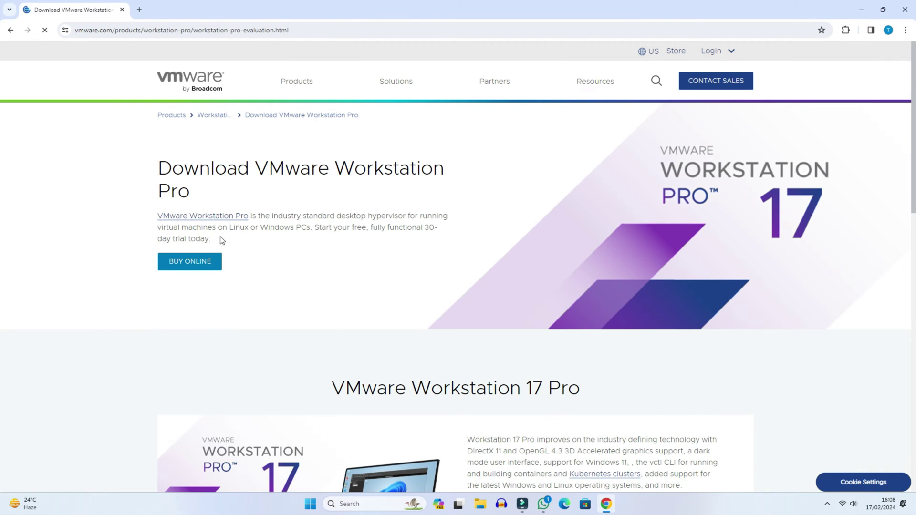
{"action": "scroll", "coordinate": [220, 240], "scroll_direction": "down", "scroll_amount": 6}
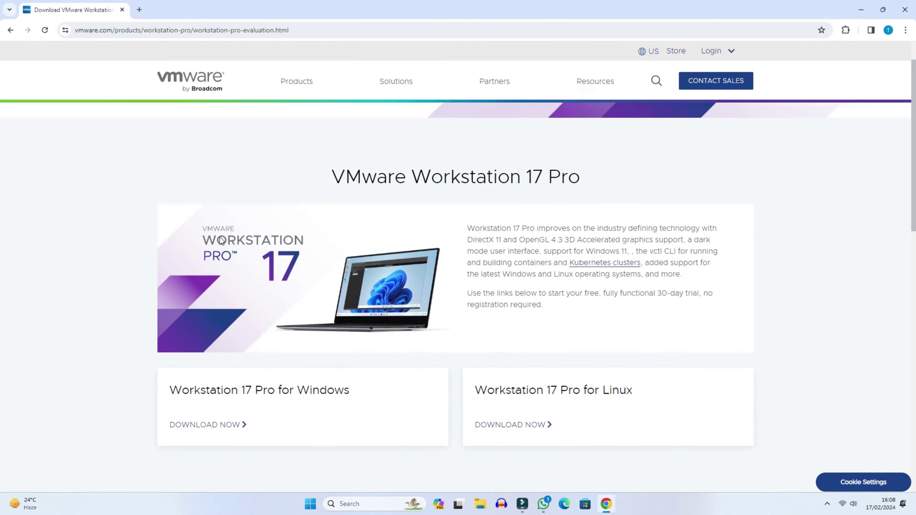
{"action": "scroll", "coordinate": [221, 240], "scroll_direction": "down", "scroll_amount": 1}
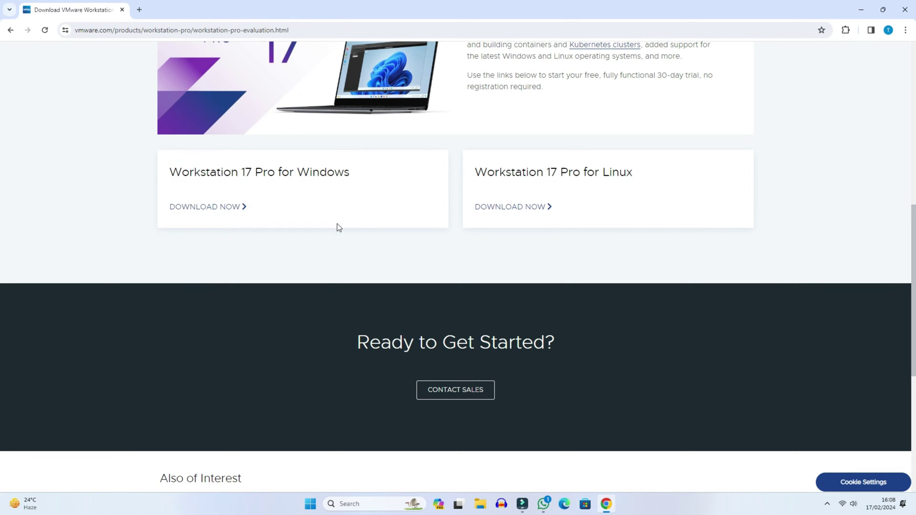
{"action": "left_click", "coordinate": [196, 207]}
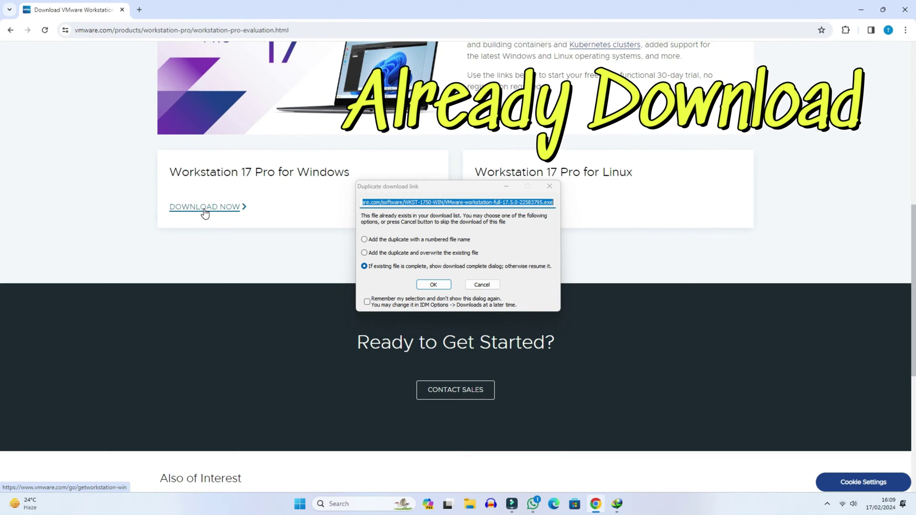
{"action": "left_click", "coordinate": [434, 285]}
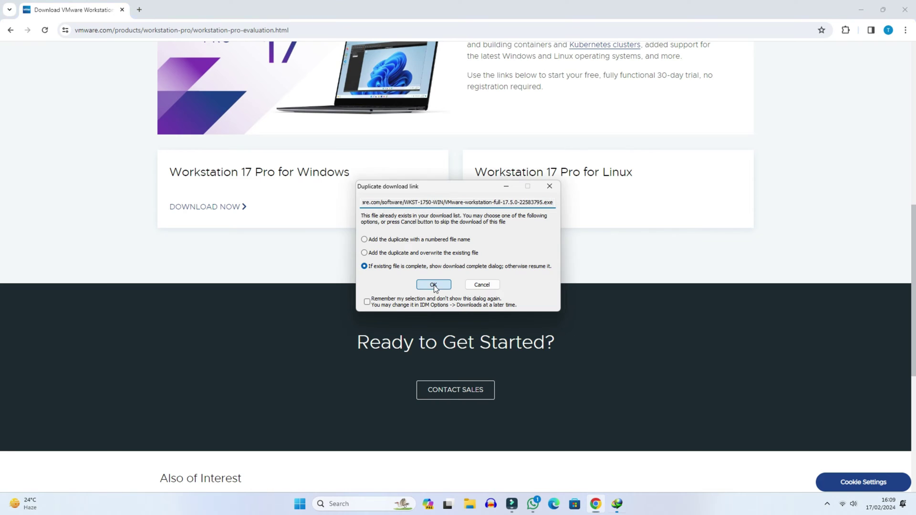
{"action": "left_click", "coordinate": [546, 300]}
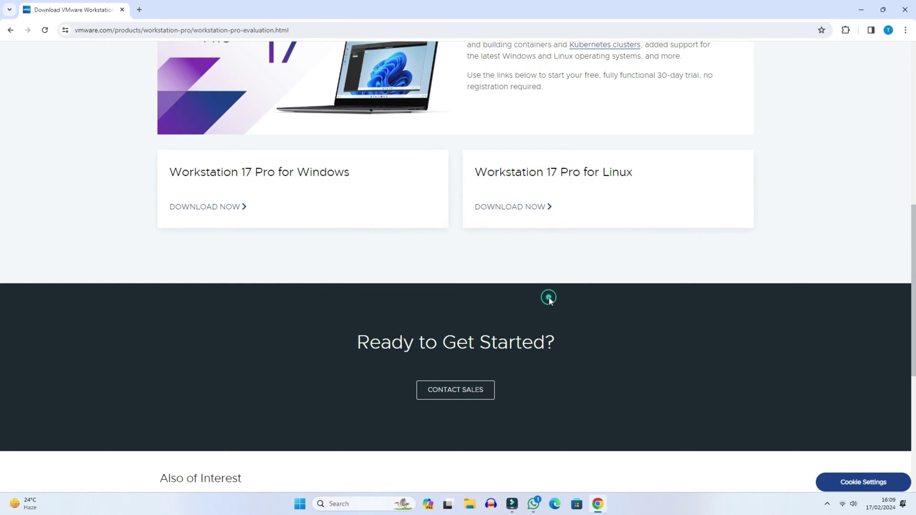
- Search for 'kali linux' in a new Chrome tab
{"action": "left_click", "coordinate": [860, 10]}
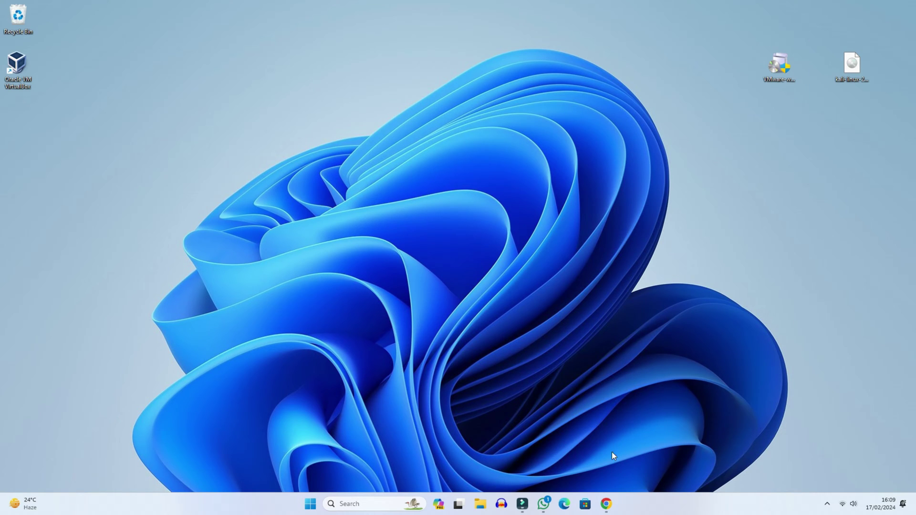
{"action": "left_click", "coordinate": [607, 504]}
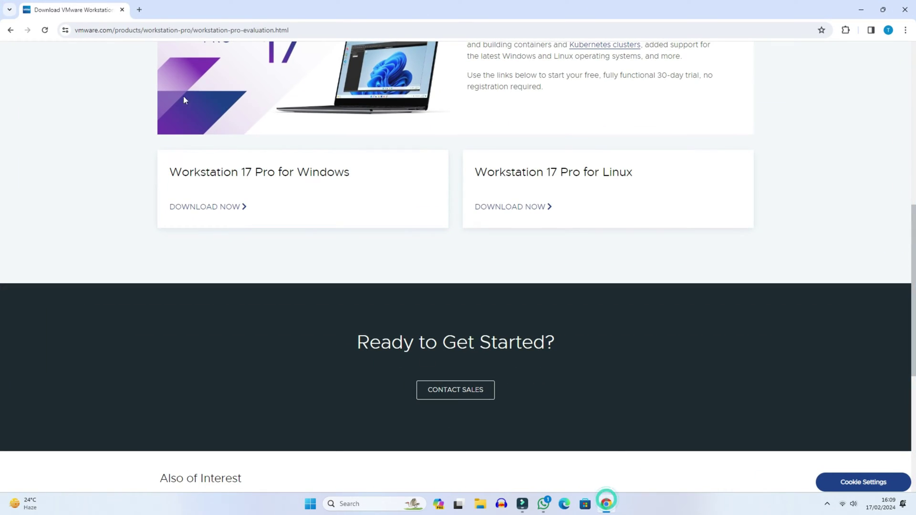
{"action": "left_click", "coordinate": [142, 10]}
{"action": "type", "text": "kali"}
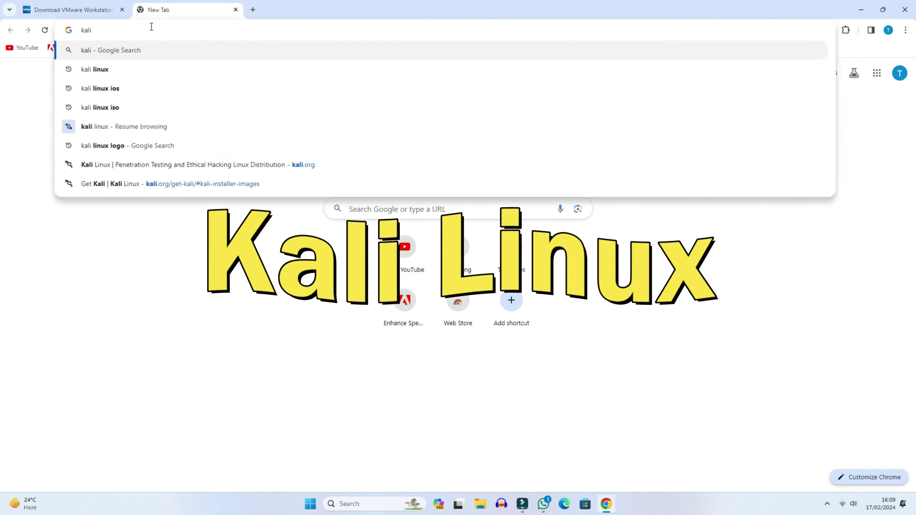
{"action": "key", "text": "Down"}
{"action": "key", "text": "Return"}
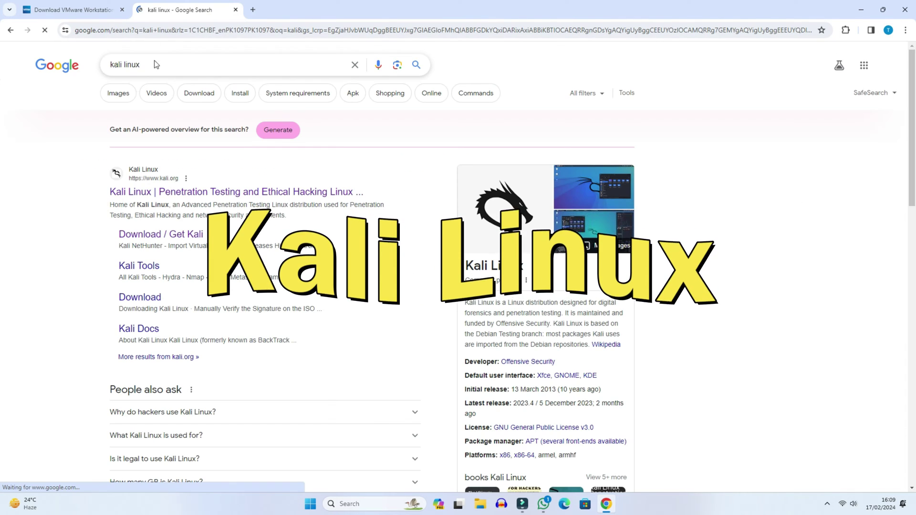
{"action": "left_click_drag", "start_coordinate": [153, 66], "coordinate": [106, 66]}
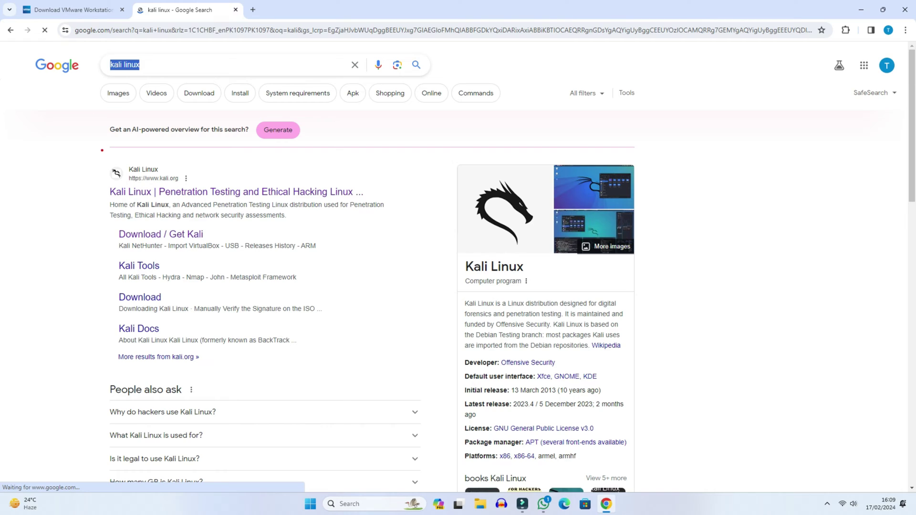
{"action": "mouse_move", "coordinate": [100, 151]}
{"action": "left_mouse_down"}
{"action": "mouse_move", "coordinate": [267, 204]}
{"action": "mouse_move", "coordinate": [409, 233]}
{"action": "left_mouse_up"}
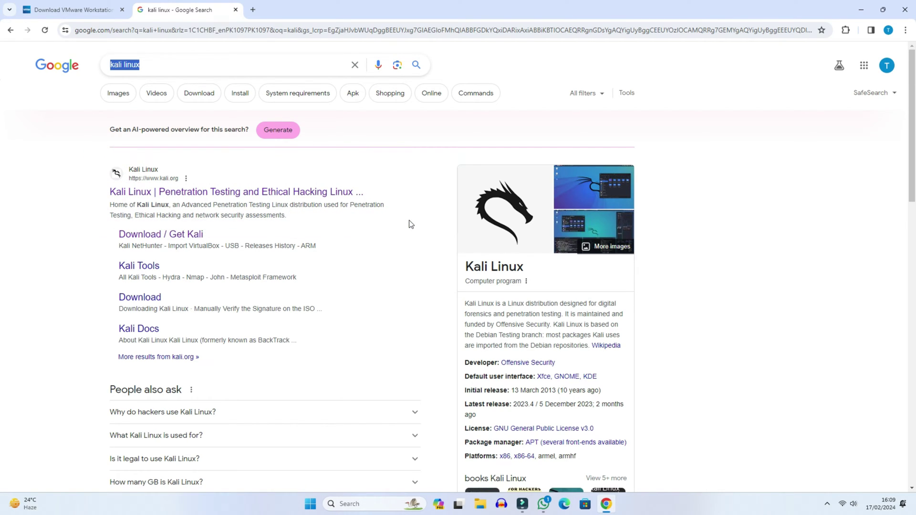
- Open the official kali.org site and go to the download page's Installer Images section
{"action": "left_click", "coordinate": [144, 169]}
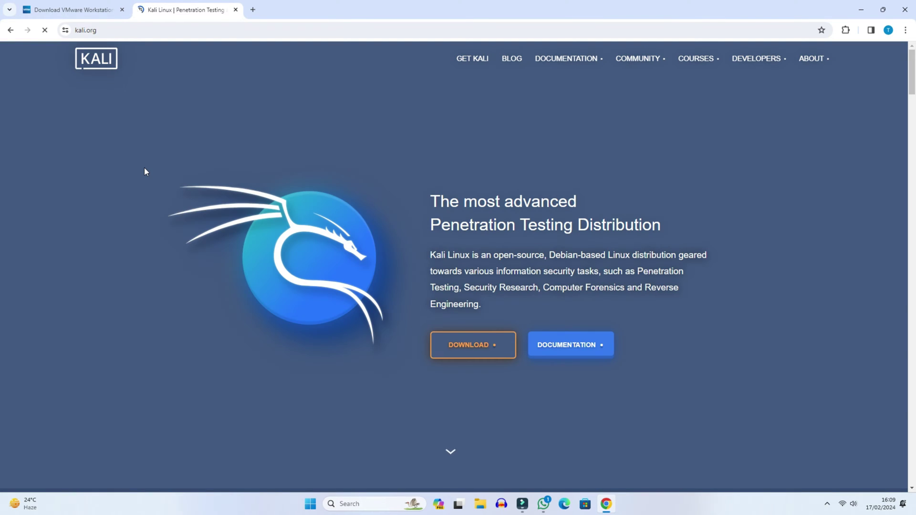
{"action": "scroll", "coordinate": [150, 179], "scroll_direction": "down", "scroll_amount": 15}
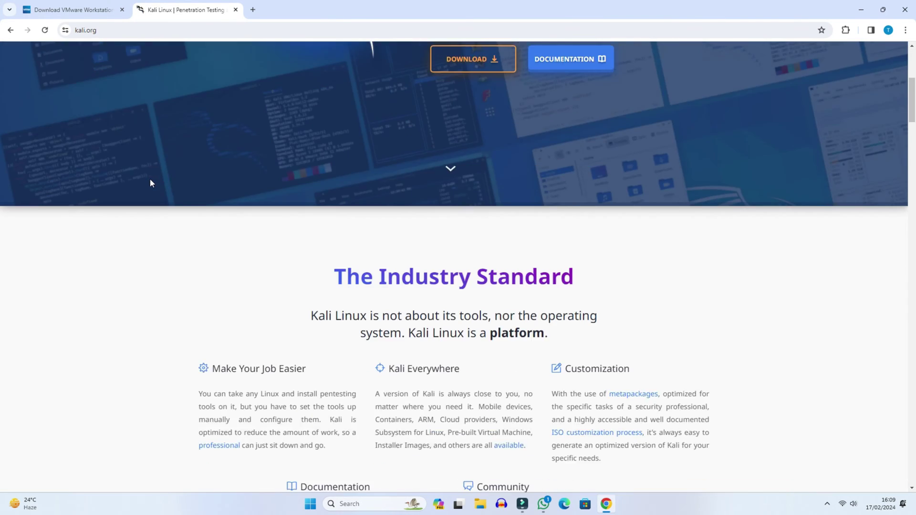
{"action": "scroll", "coordinate": [153, 178], "scroll_direction": "up", "scroll_amount": 15}
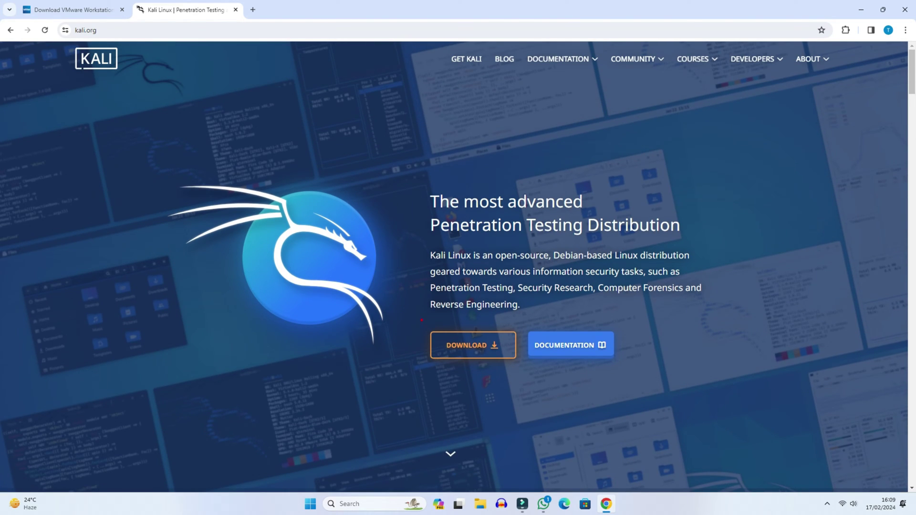
{"action": "left_click", "coordinate": [482, 355]}
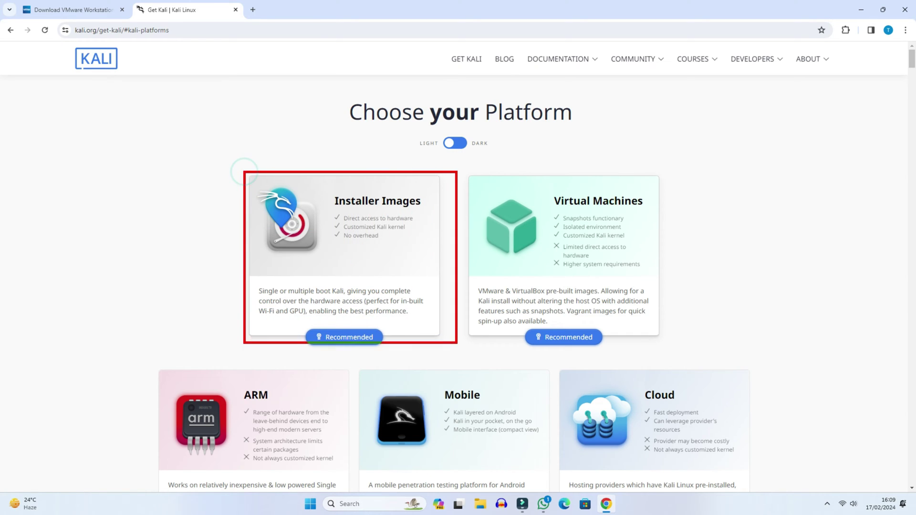
{"action": "left_click", "coordinate": [385, 297]}
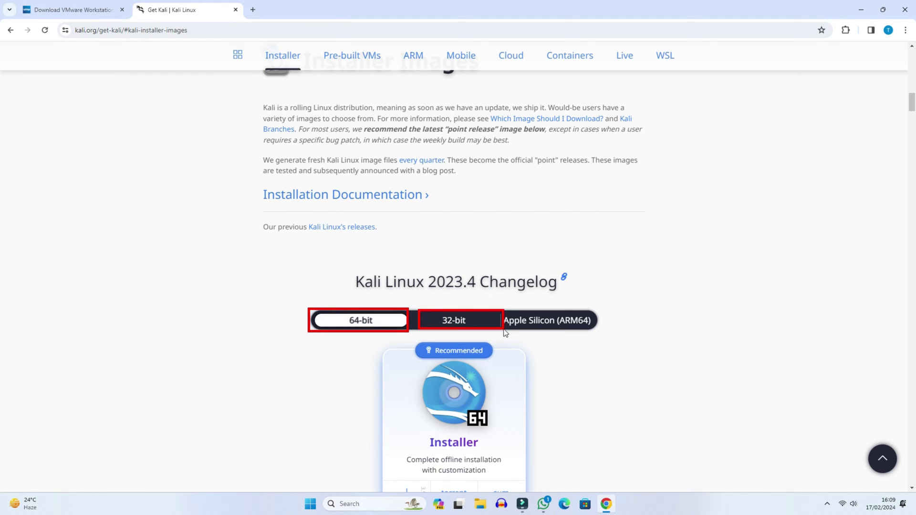
{"action": "left_click", "coordinate": [310, 504]}
{"action": "right_click", "coordinate": [310, 504]}
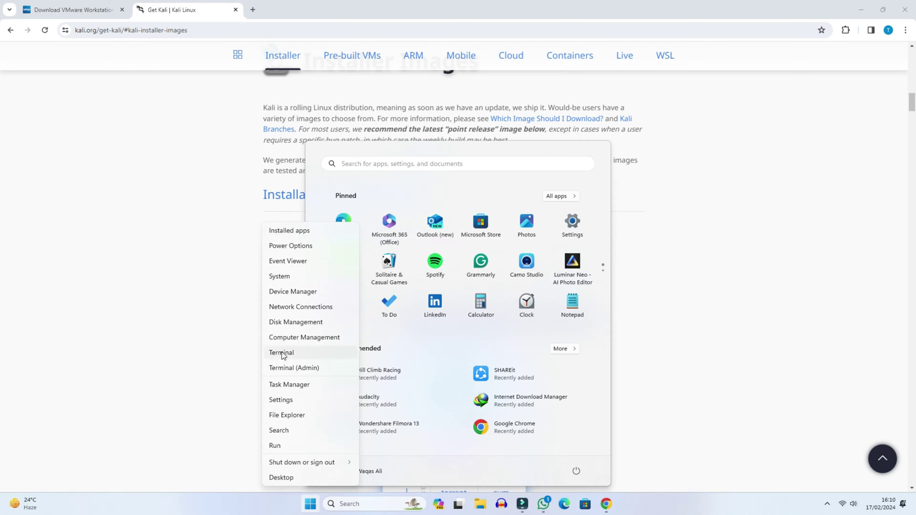
{"action": "left_click", "coordinate": [281, 400]}
{"action": "left_click", "coordinate": [104, 125]}
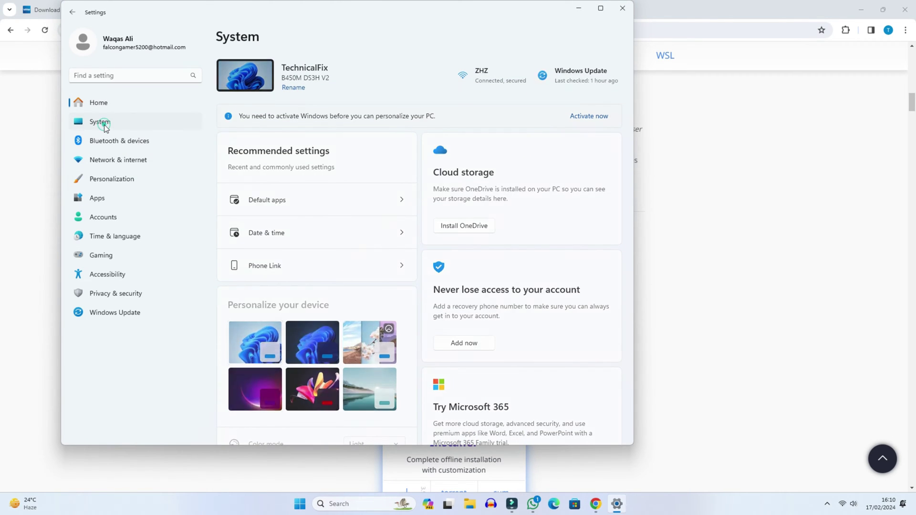
{"action": "scroll", "coordinate": [306, 363], "scroll_direction": "down", "scroll_amount": 5}
{"action": "left_click", "coordinate": [268, 406]}
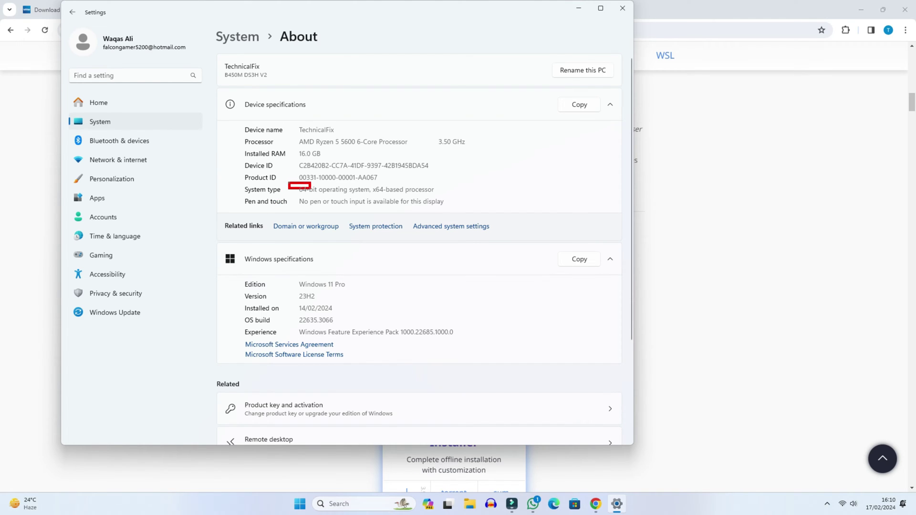
{"action": "left_click", "coordinate": [622, 8]}
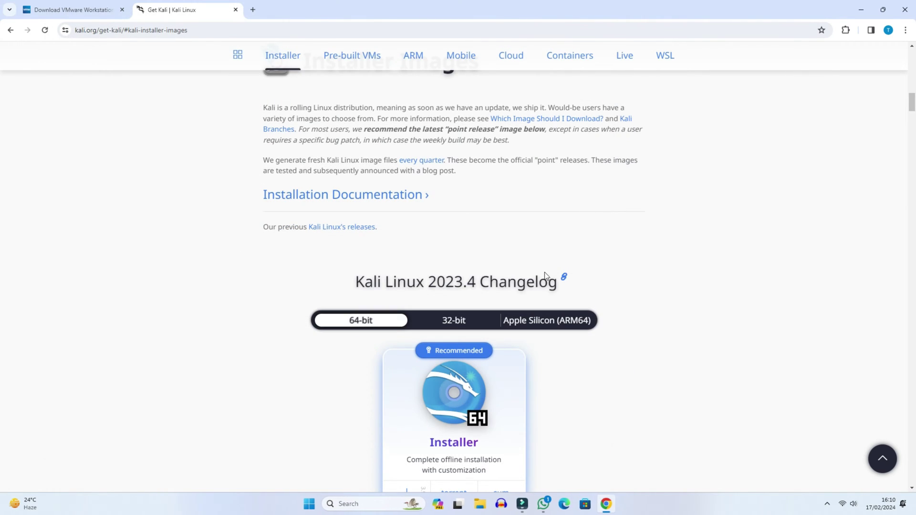
- Request the 64-bit Kali 2023.4 installer ISO, cancel the duplicate download, and minimise Chrome
{"action": "scroll", "coordinate": [334, 339], "scroll_direction": "down", "scroll_amount": 4}
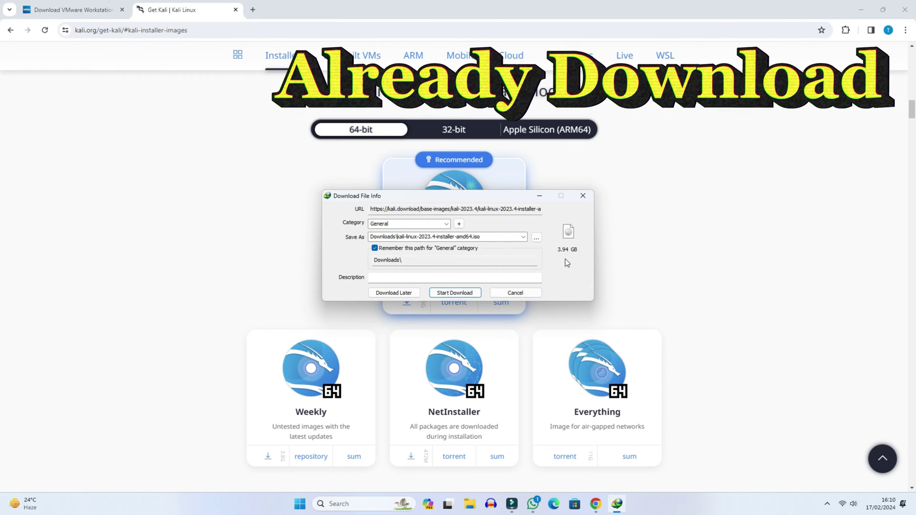
{"action": "left_click", "coordinate": [525, 292]}
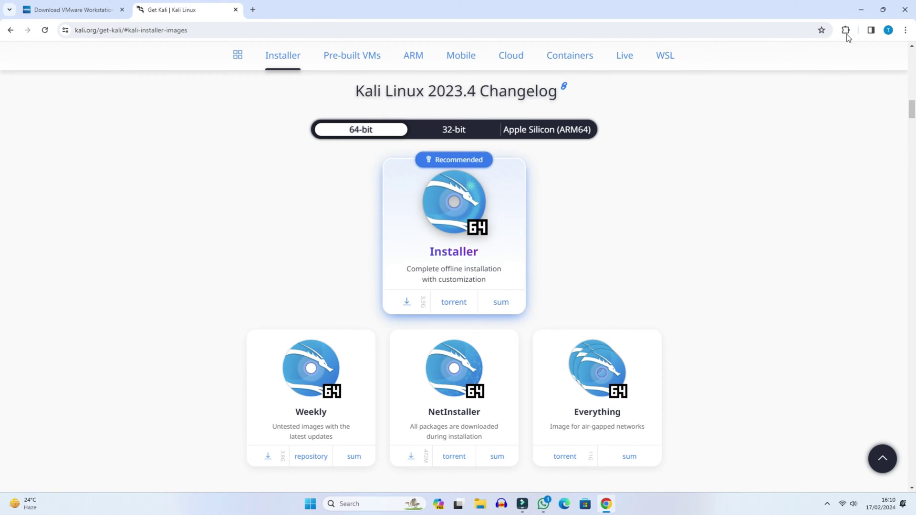
{"action": "left_click", "coordinate": [864, 9]}
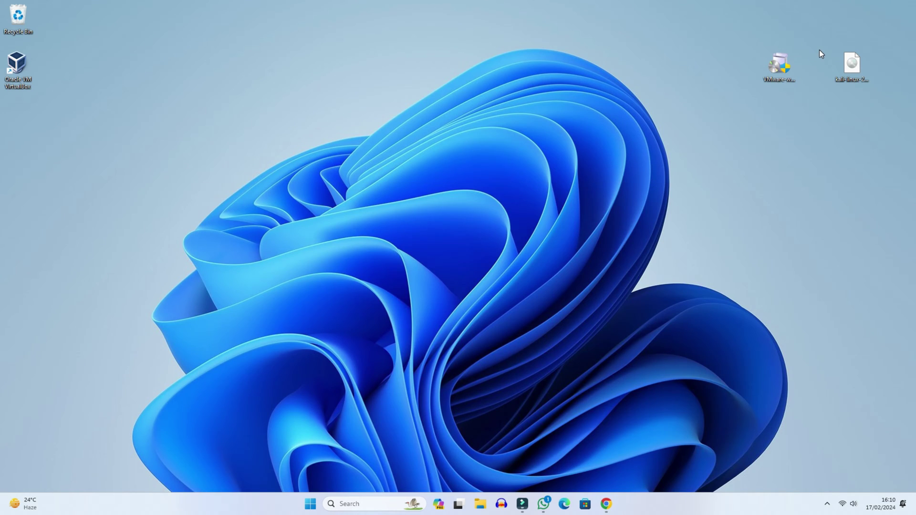
- Install VMware Workstation Pro with default location and both desktop and Start menu shortcuts
{"action": "double_click", "coordinate": [778, 66]}
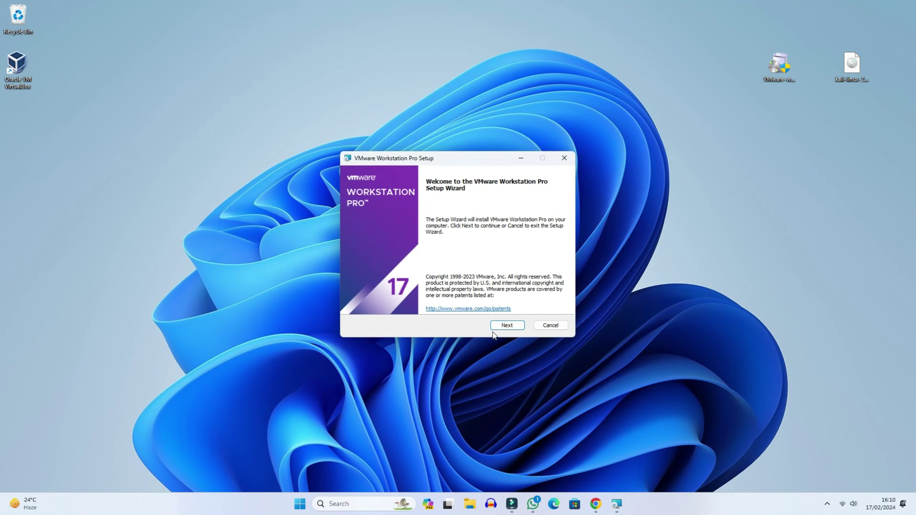
{"action": "left_click", "coordinate": [507, 326]}
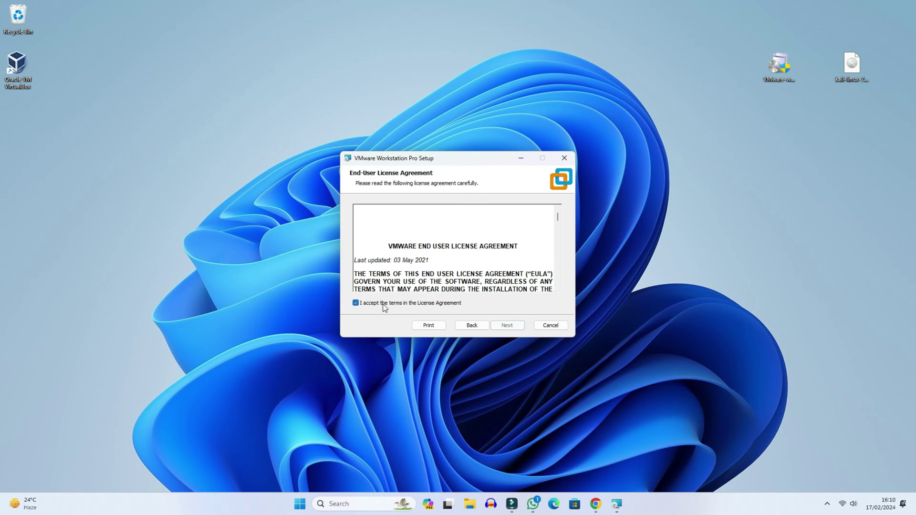
{"action": "left_click", "coordinate": [508, 325]}
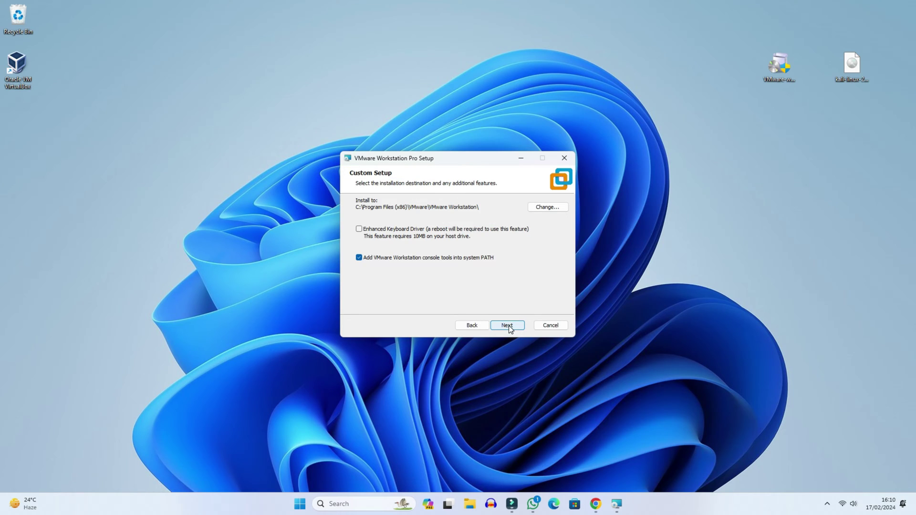
{"action": "left_click", "coordinate": [507, 326]}
{"action": "left_click", "coordinate": [508, 325]}
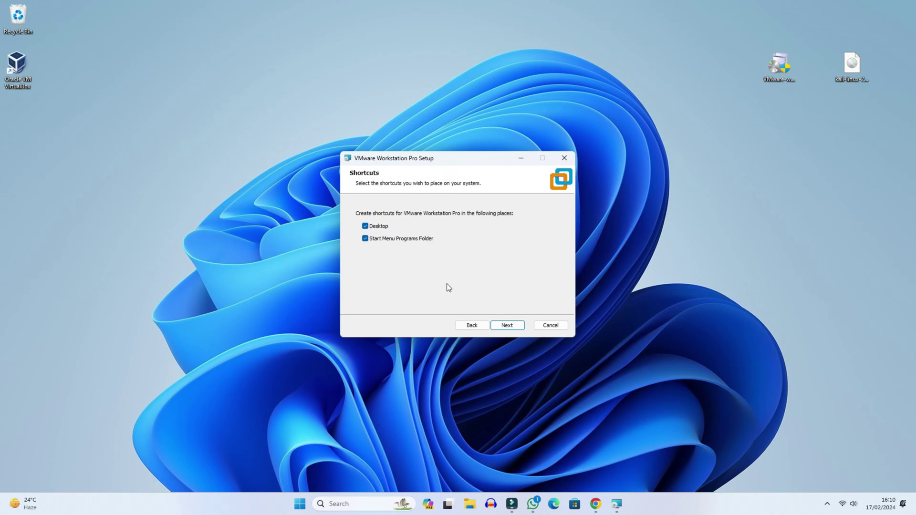
{"action": "left_click", "coordinate": [512, 324]}
{"action": "left_click", "coordinate": [514, 325]}
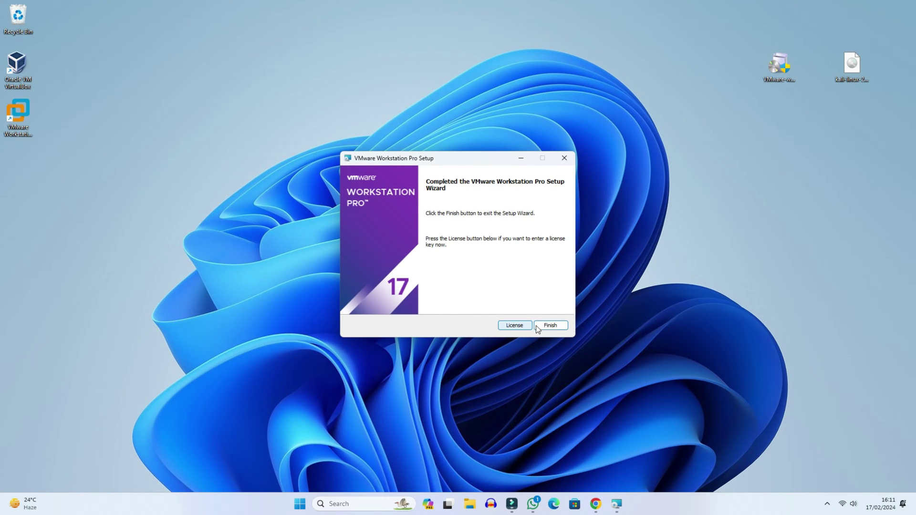
{"action": "left_click", "coordinate": [557, 325]}
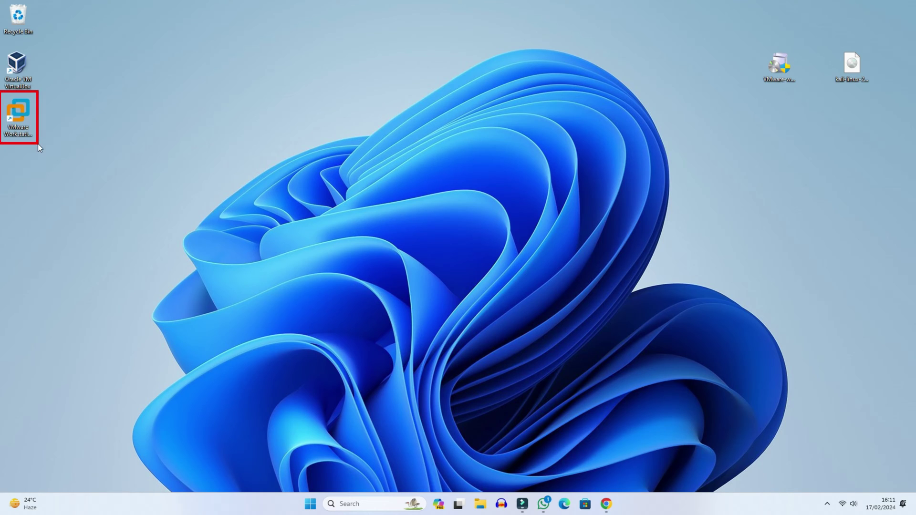
- Launch Workstation, start the 30-day trial, and open the New Virtual Machine Wizard
{"action": "left_click", "coordinate": [21, 111]}
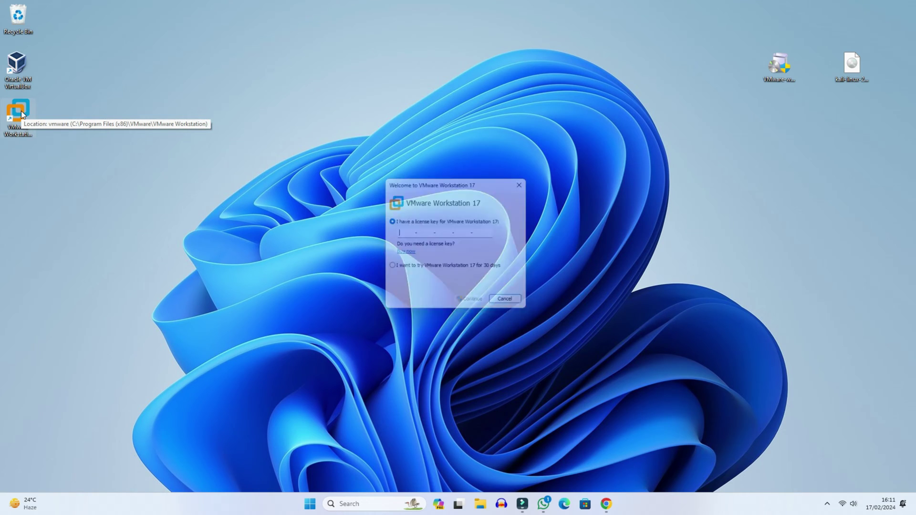
{"action": "left_click", "coordinate": [389, 268]}
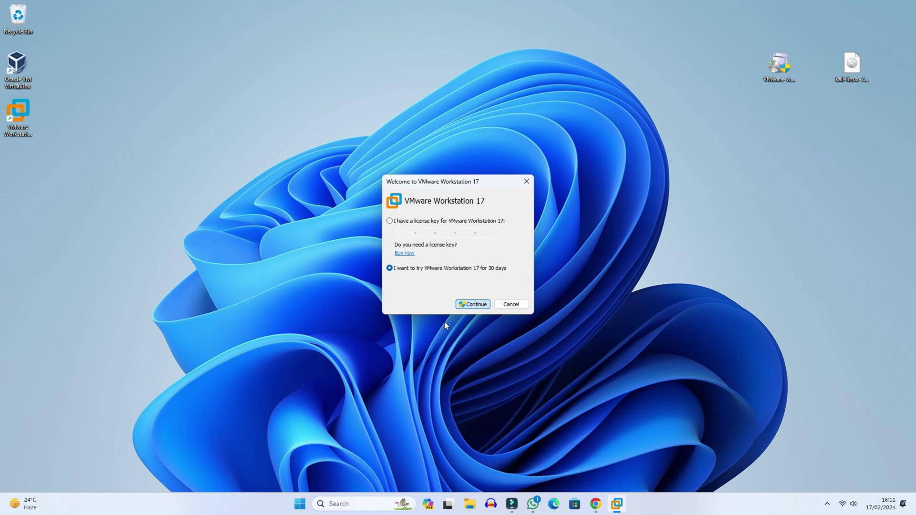
{"action": "left_click", "coordinate": [473, 304]}
{"action": "left_click", "coordinate": [470, 308]}
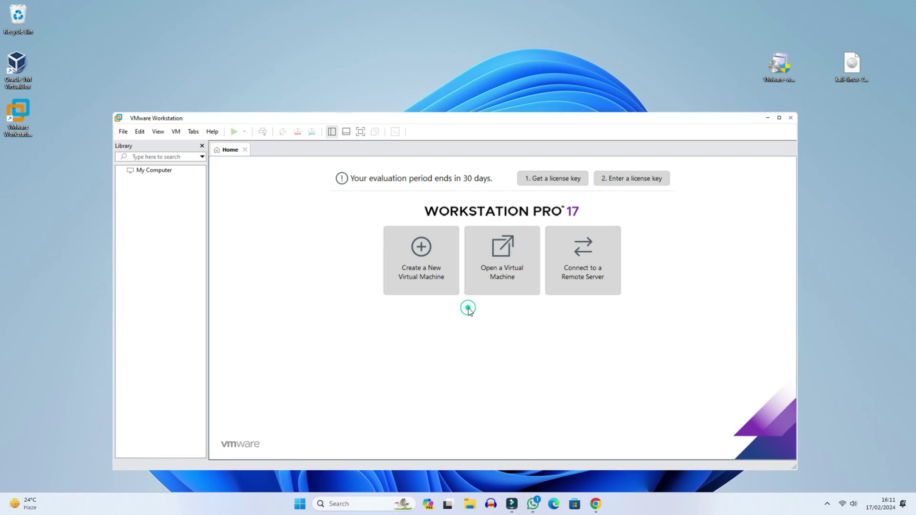
{"action": "left_click_drag", "start_coordinate": [453, 125], "coordinate": [458, 57]}
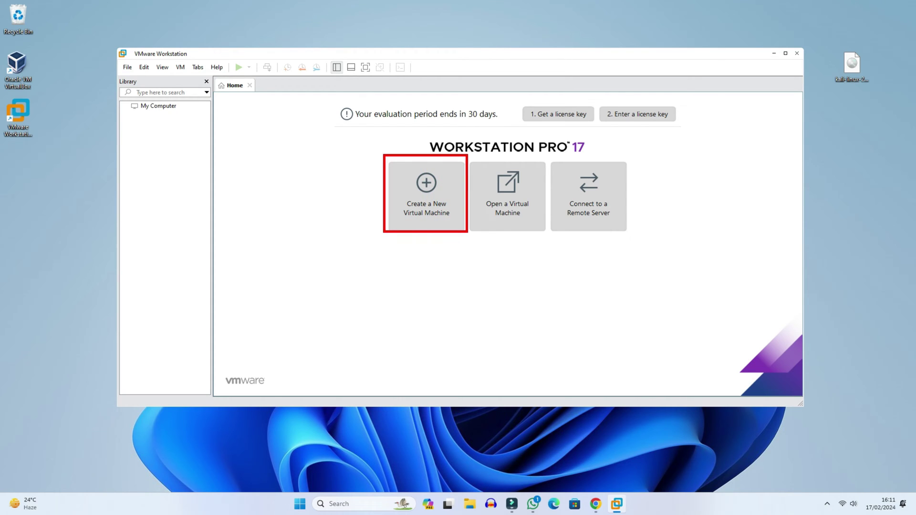
{"action": "left_click", "coordinate": [429, 201]}
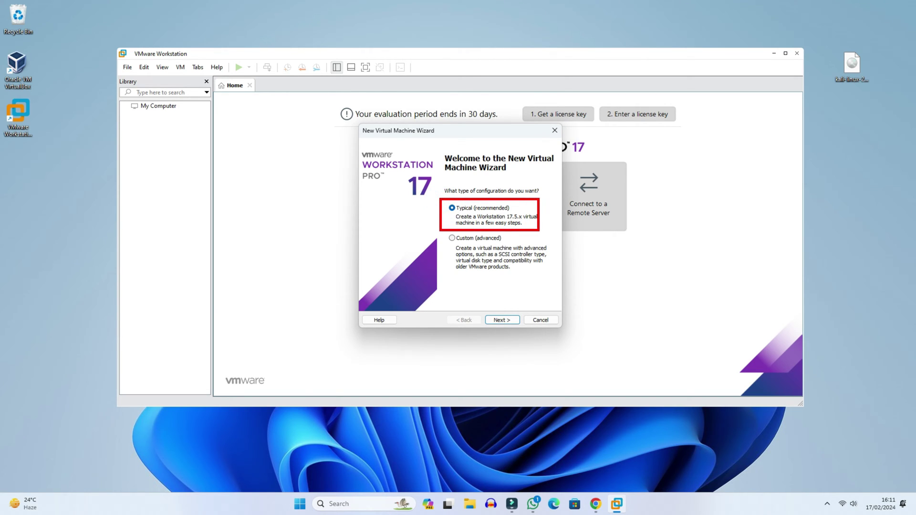
- Continue with the Typical (recommended) configuration
{"action": "left_click", "coordinate": [509, 320]}
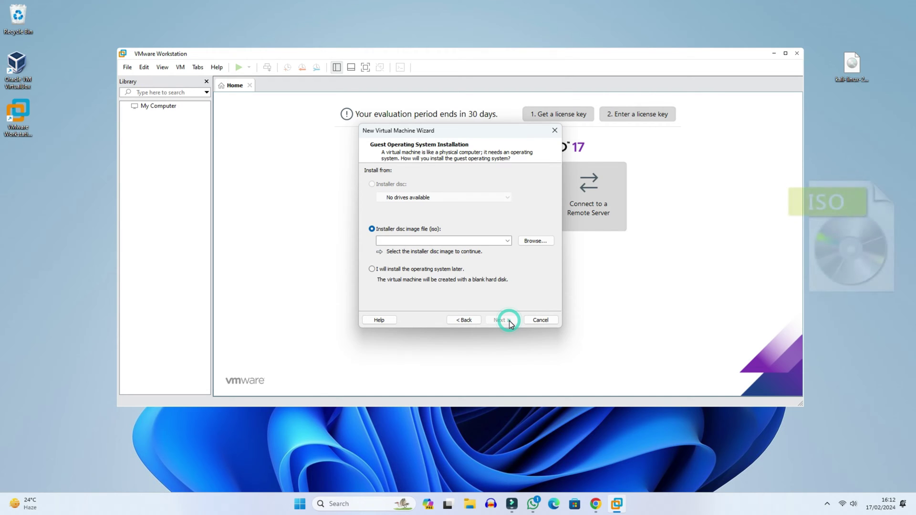
- Choose kali-linux-2023.4-installer-amd64.iso from the Desktop as the installer disc image
{"action": "left_click", "coordinate": [534, 241]}
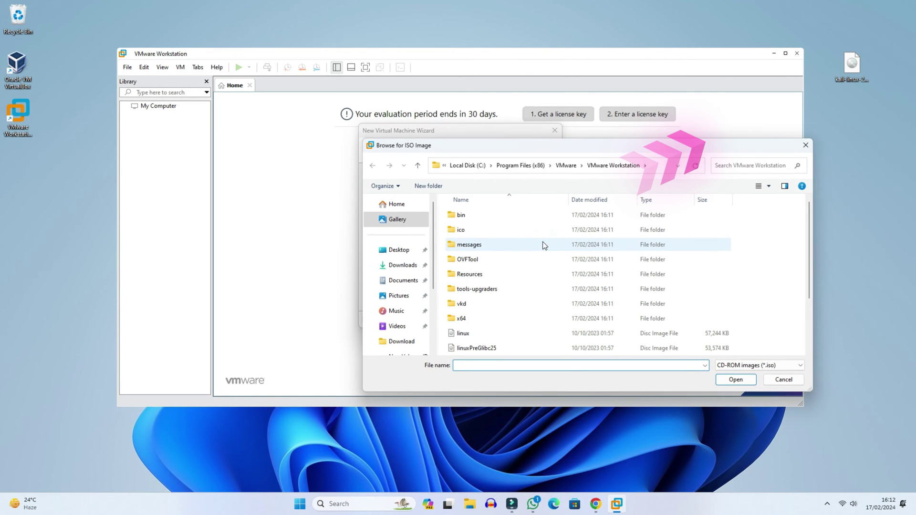
{"action": "left_click", "coordinate": [398, 251]}
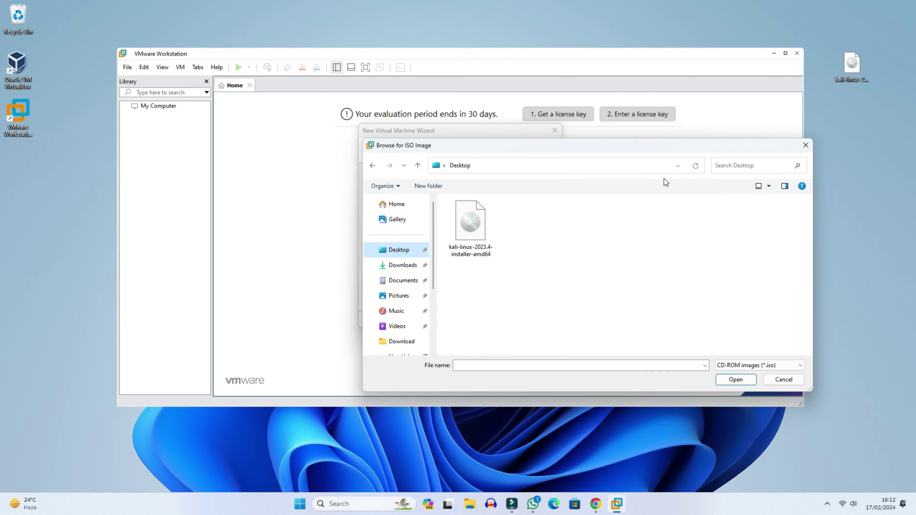
{"action": "left_click", "coordinate": [465, 224]}
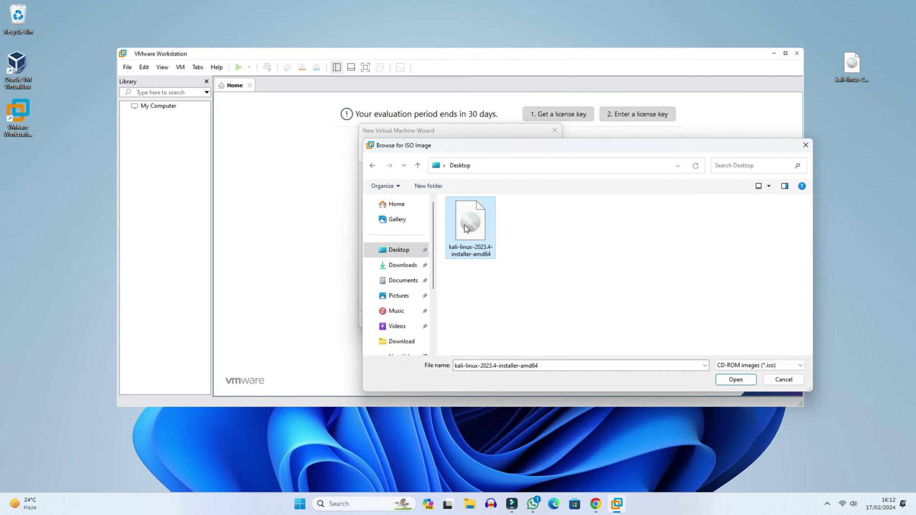
{"action": "left_click", "coordinate": [741, 380]}
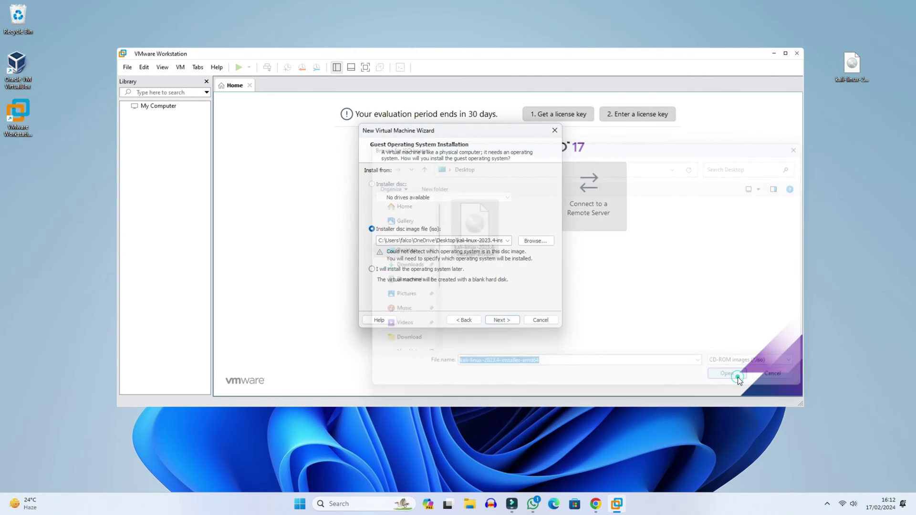
{"action": "left_click", "coordinate": [502, 320]}
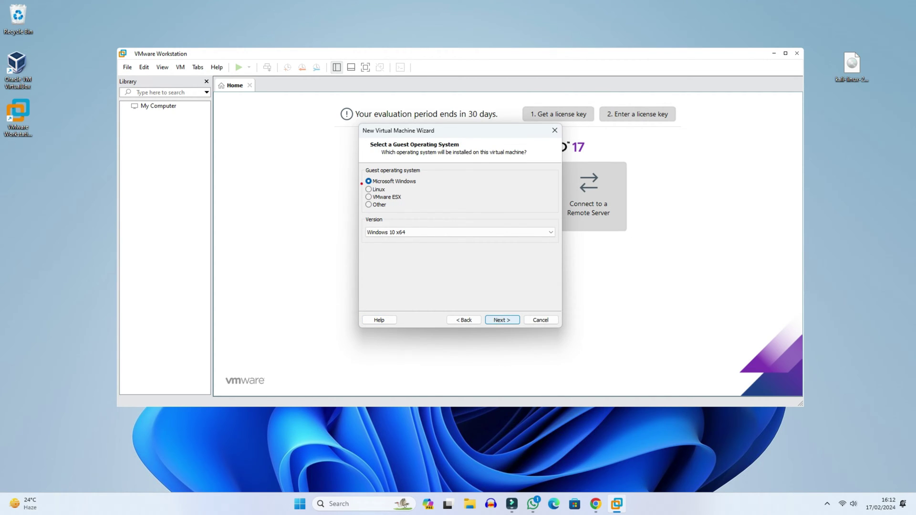
- Pick Linux (Ubuntu) as the guest OS, name the VM 'kali linux', and browse for its location
{"action": "left_click", "coordinate": [368, 190]}
{"action": "left_click", "coordinate": [509, 319]}
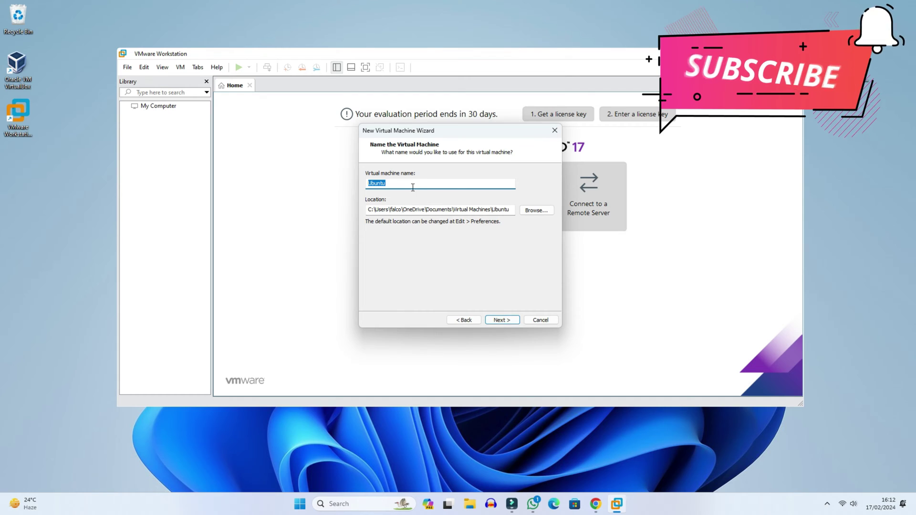
{"action": "type", "text": "kali linux"}
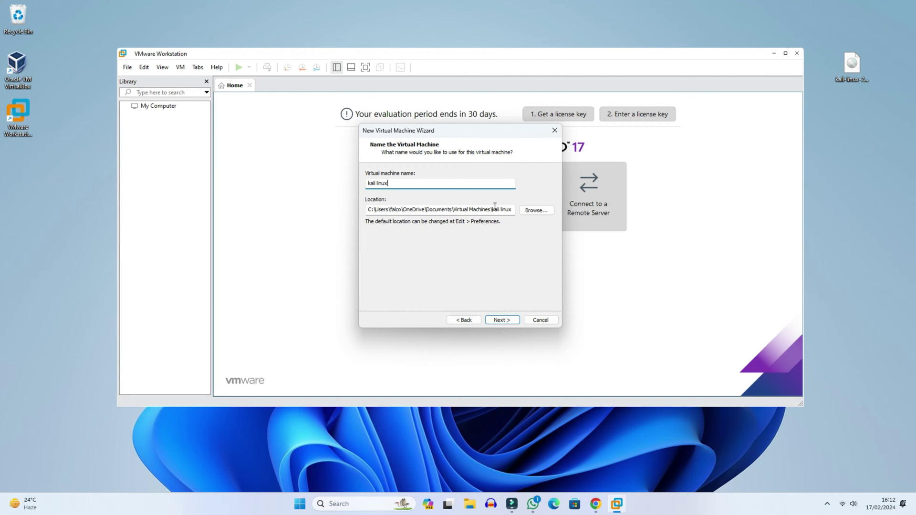
{"action": "left_click", "coordinate": [536, 209]}
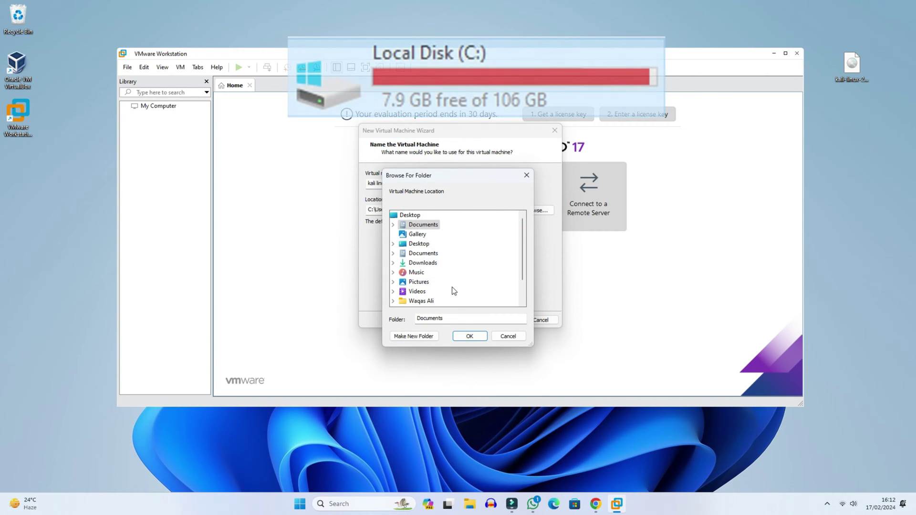
- Navigate the folder tree to This PC > New Volume (D:) > New folder
{"action": "scroll", "coordinate": [453, 291], "scroll_direction": "down", "scroll_amount": 1}
{"action": "left_click", "coordinate": [417, 282]}
{"action": "double_click", "coordinate": [418, 282]}
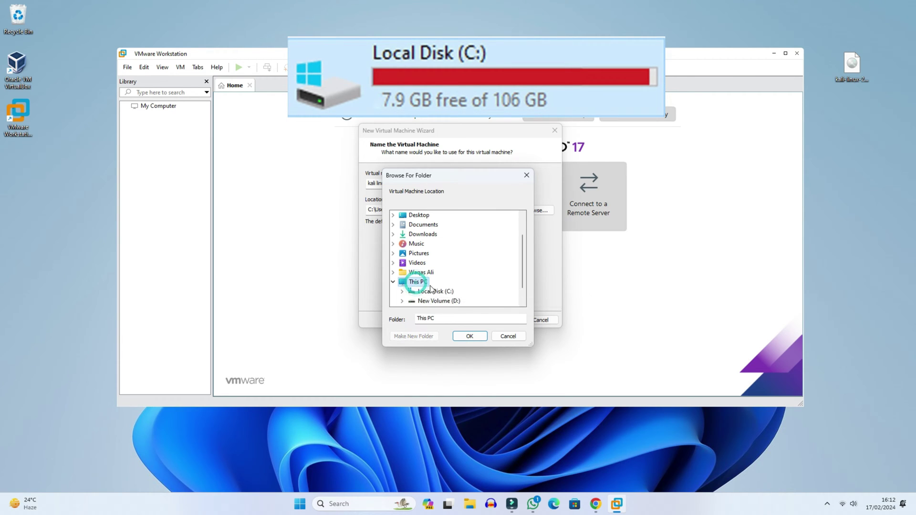
{"action": "left_click", "coordinate": [439, 300]}
{"action": "double_click", "coordinate": [439, 301]}
{"action": "left_click", "coordinate": [441, 291]}
{"action": "left_click", "coordinate": [452, 316]}
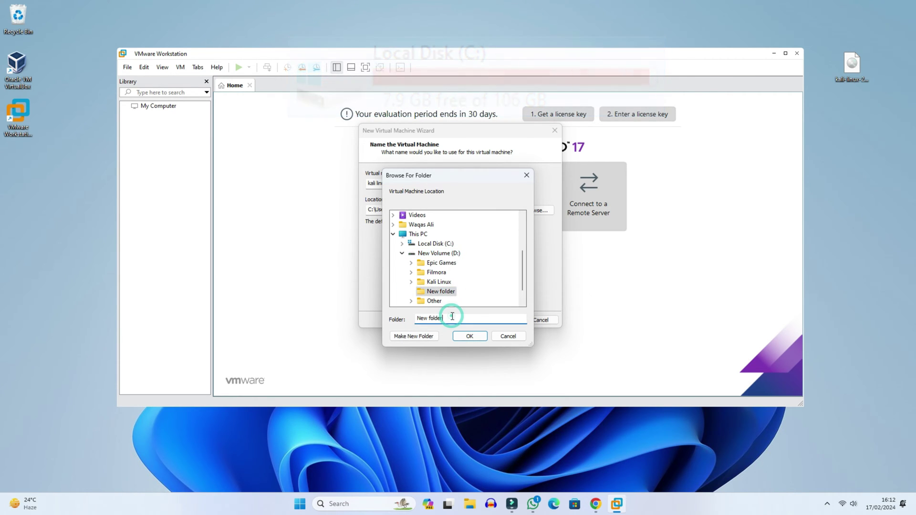
- Create a 'vmware kali linux' subfolder there and use it as the VM location
{"action": "left_click", "coordinate": [426, 337]}
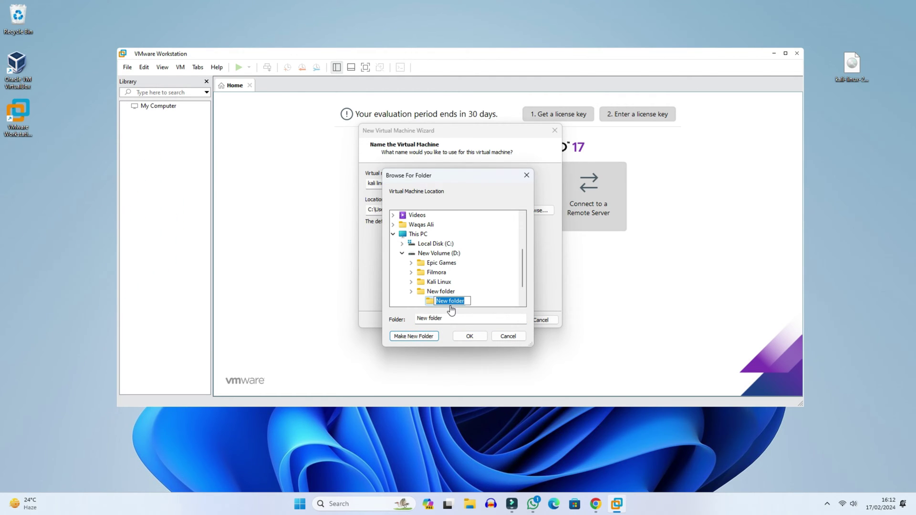
{"action": "type", "text": "vmware kali linux"}
{"action": "left_click", "coordinate": [497, 294]}
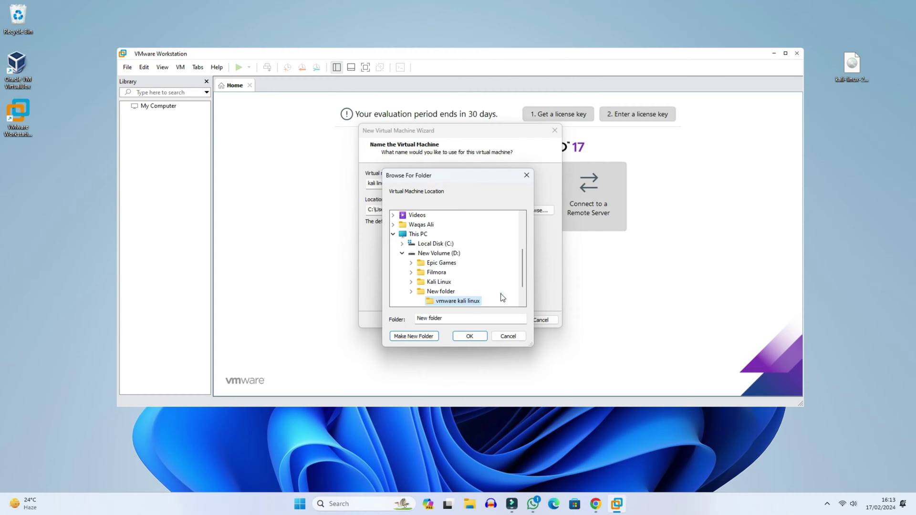
{"action": "left_click", "coordinate": [471, 336]}
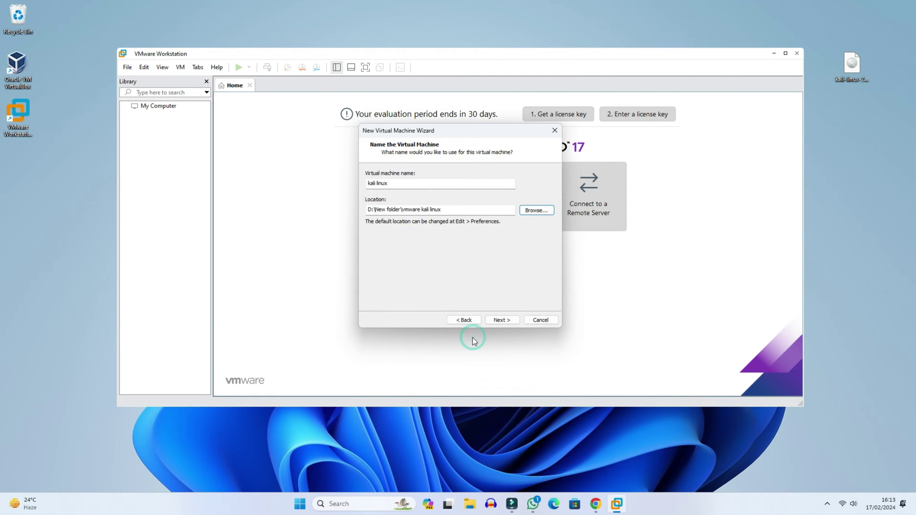
{"action": "key", "text": "ctrl+shift+Left"}
{"action": "key", "text": "ctrl+shift+Left"}
{"action": "key", "text": "ctrl+shift+Left"}
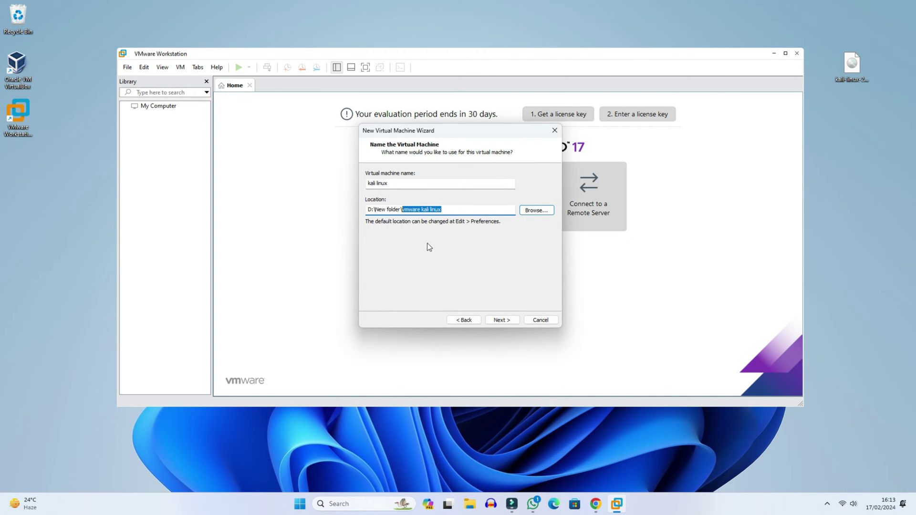
{"action": "left_click", "coordinate": [509, 322]}
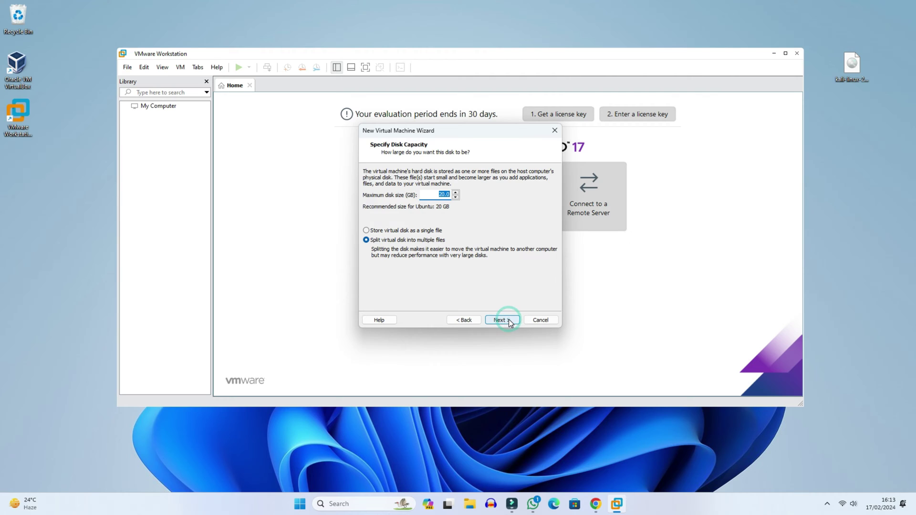
- Set the maximum disk size to 50 GB and finish creating the kali linux VM
{"action": "left_click", "coordinate": [441, 194]}
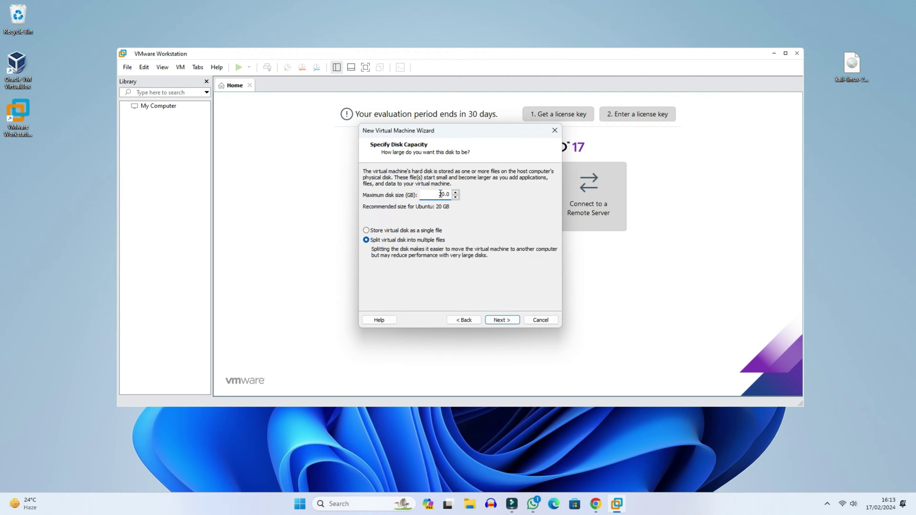
{"action": "left_click_drag", "start_coordinate": [439, 194], "coordinate": [444, 194]}
{"action": "left_click", "coordinate": [500, 320]}
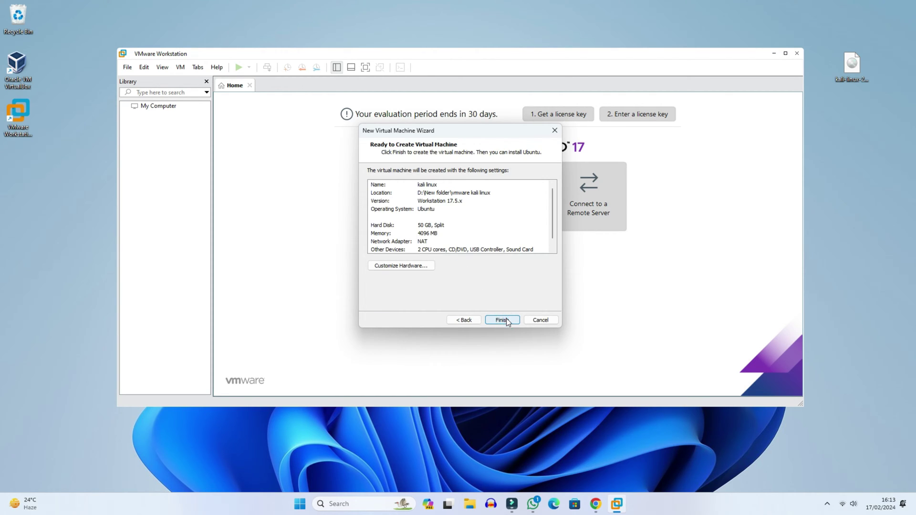
{"action": "left_click", "coordinate": [506, 320]}
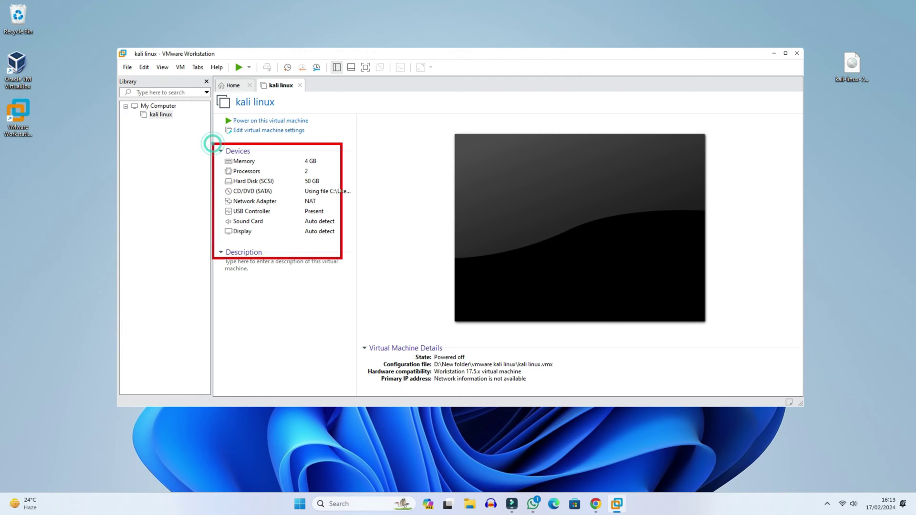
- Open the kali linux VM settings, keep memory at 4096 MB, view processors, and launch Task Manager
{"action": "left_click", "coordinate": [256, 130]}
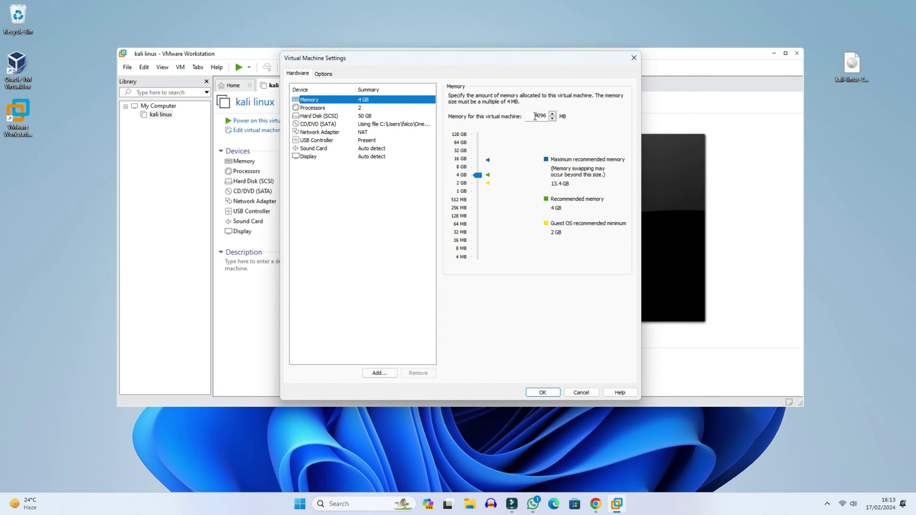
{"action": "double_click", "coordinate": [534, 117]}
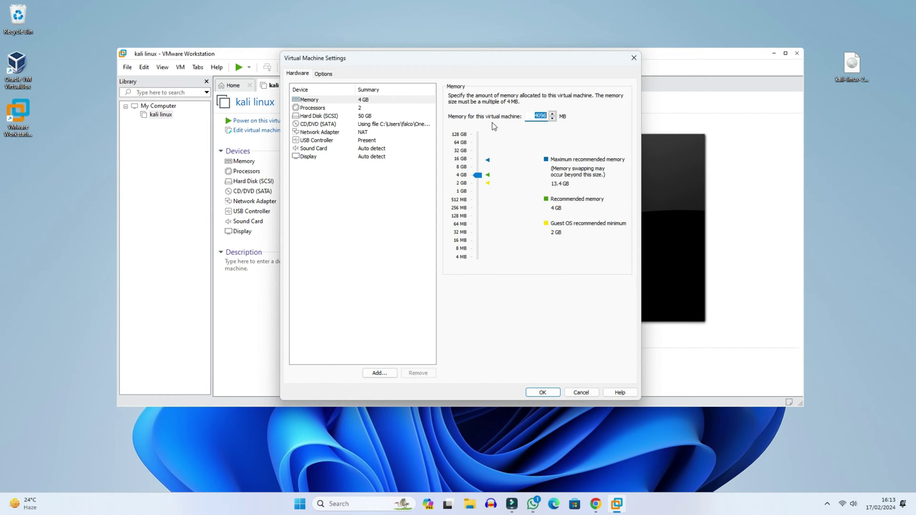
{"action": "left_click", "coordinate": [315, 109]}
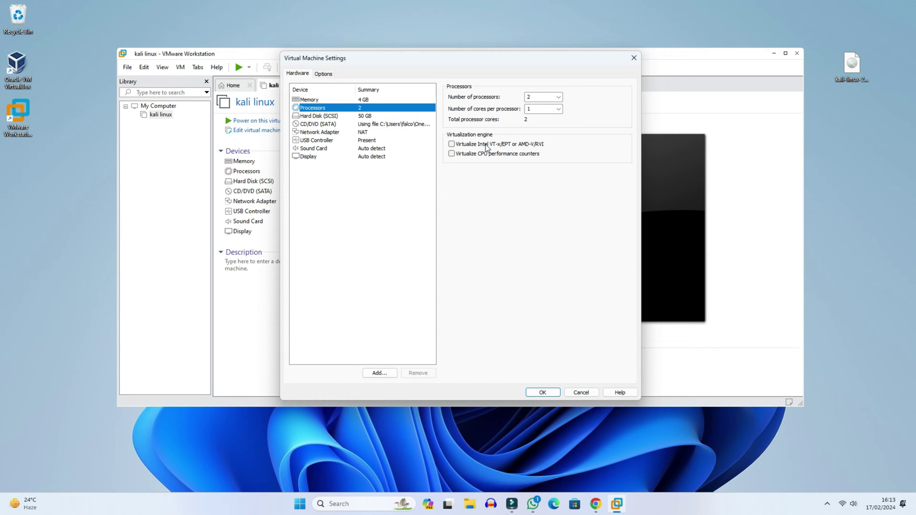
{"action": "right_click", "coordinate": [285, 508]}
{"action": "left_click", "coordinate": [298, 466]}
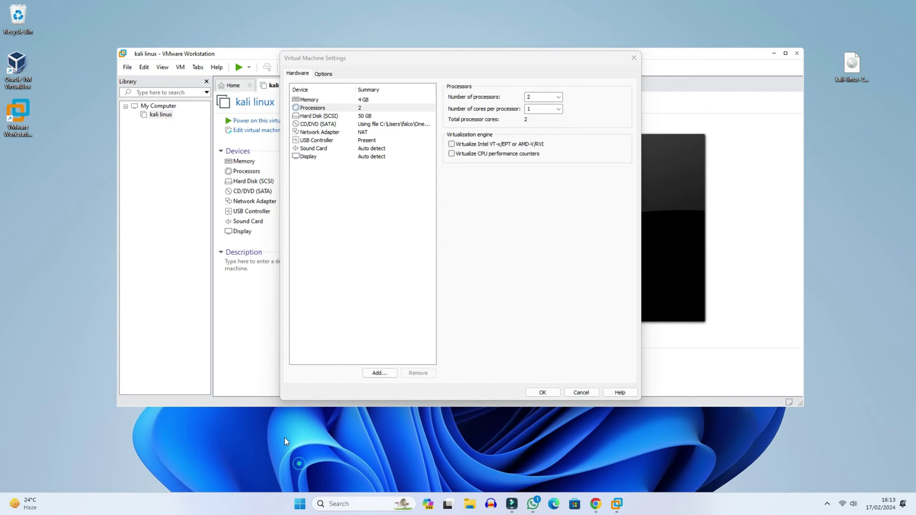
- Check the host CPU's core count, then set 2 cores per processor for 4 cores total
{"action": "left_click", "coordinate": [227, 103]}
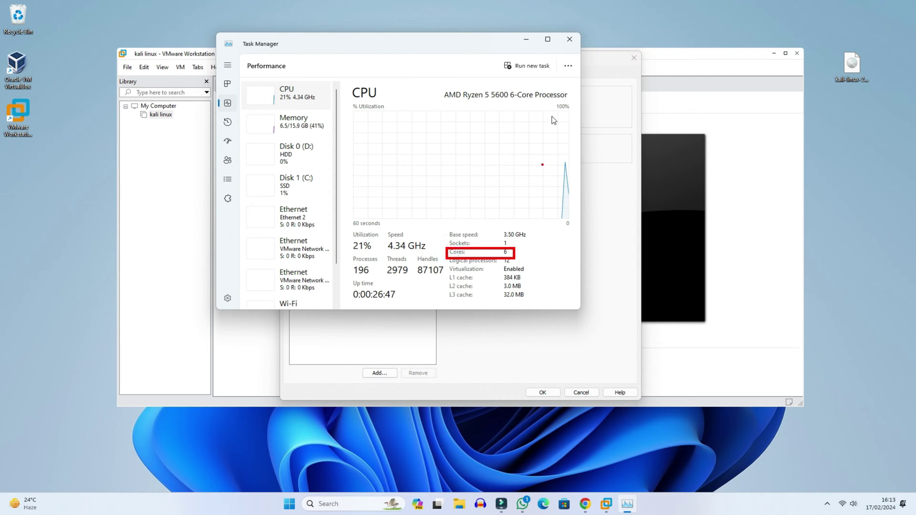
{"action": "left_click", "coordinate": [569, 39]}
{"action": "left_click", "coordinate": [557, 108]}
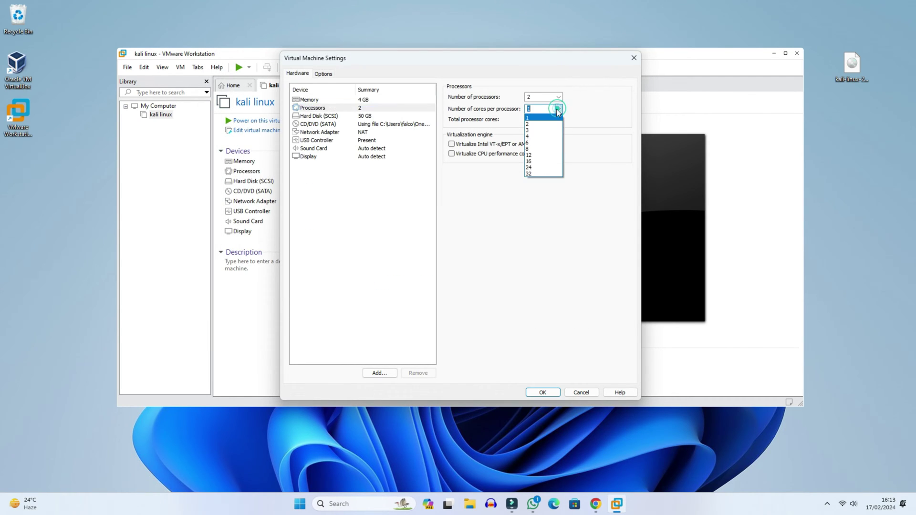
{"action": "left_click", "coordinate": [537, 124]}
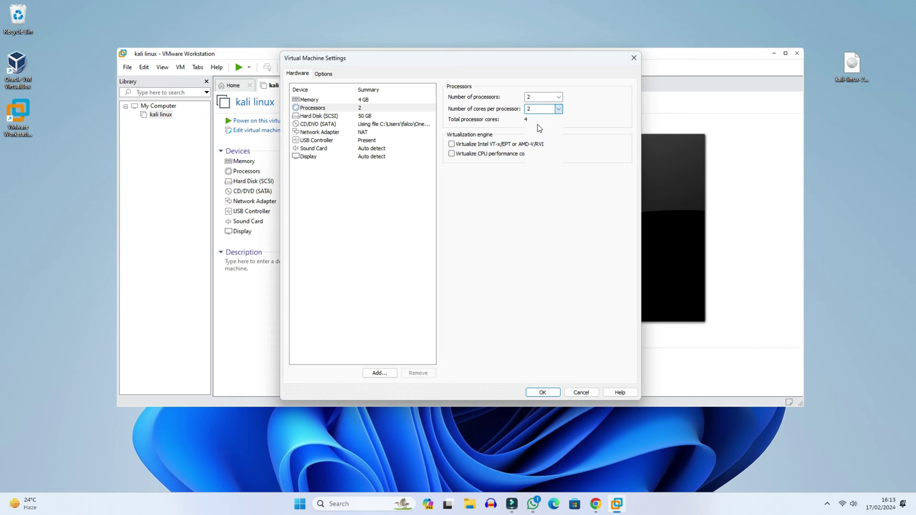
{"action": "left_click", "coordinate": [518, 180]}
- Review the hard disk and CD/DVD ISO settings, then save the VM settings
{"action": "left_click", "coordinate": [328, 117]}
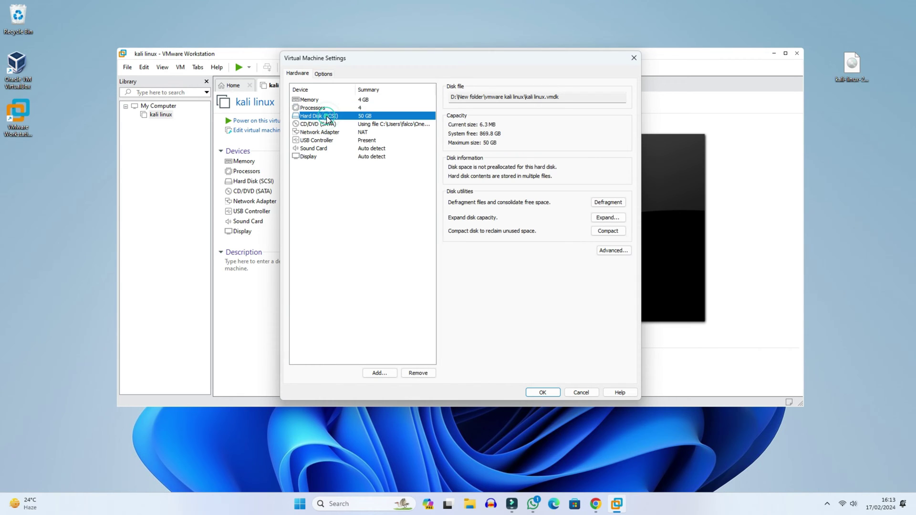
{"action": "left_click", "coordinate": [324, 125]}
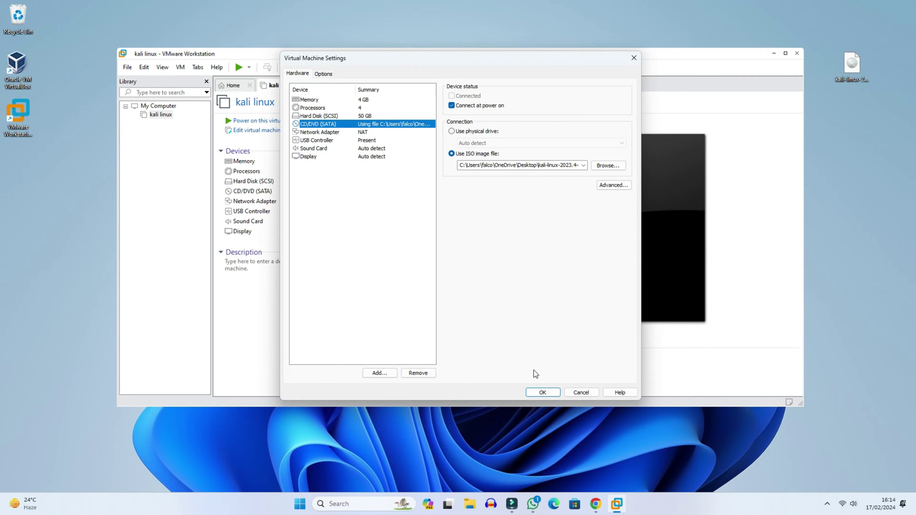
{"action": "left_click", "coordinate": [542, 393]}
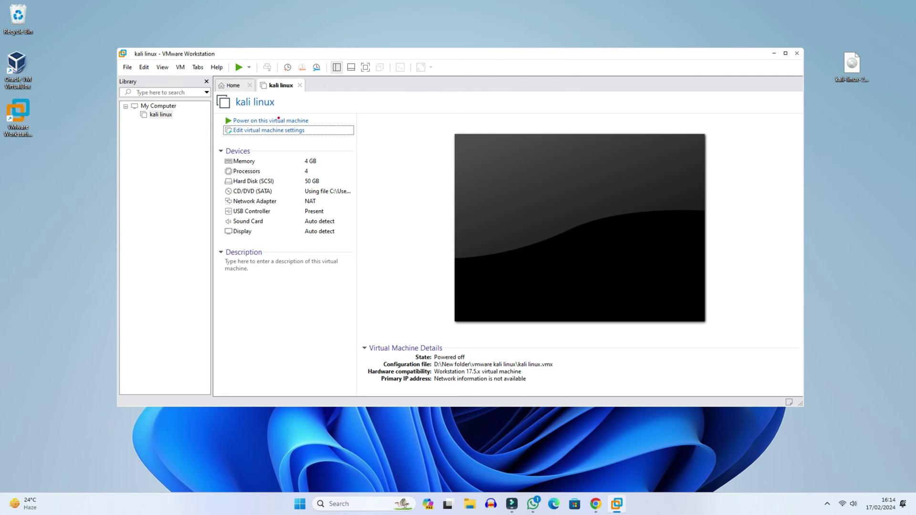
- Power on the kali linux VM and maximize the Workstation window to show the installer menu
{"action": "mouse_move", "coordinate": [221, 114]}
{"action": "left_mouse_down"}
{"action": "mouse_move", "coordinate": [233, 126]}
{"action": "mouse_move", "coordinate": [313, 127]}
{"action": "left_mouse_up"}
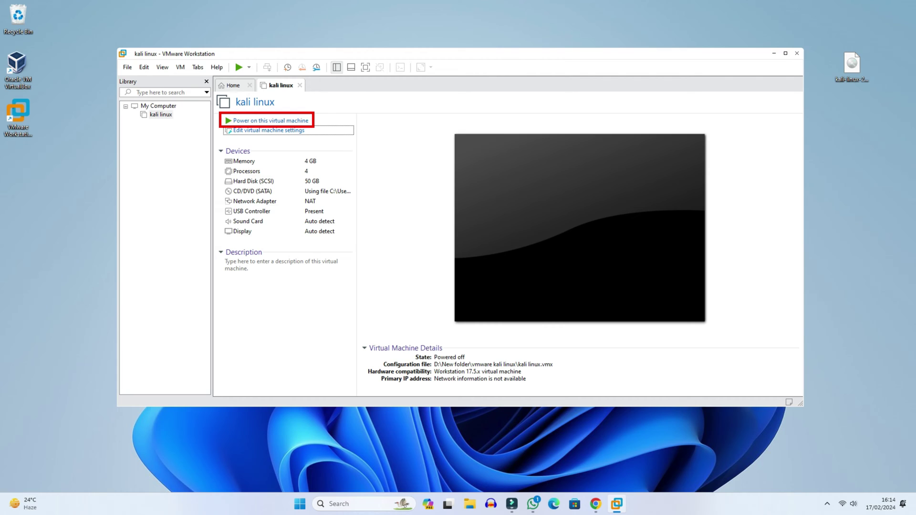
{"action": "left_click", "coordinate": [290, 121]}
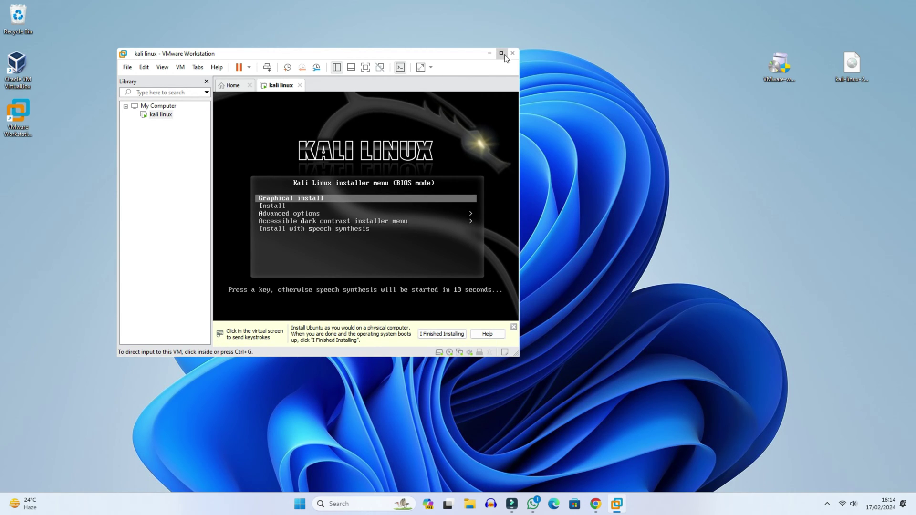
{"action": "left_click", "coordinate": [501, 54]}
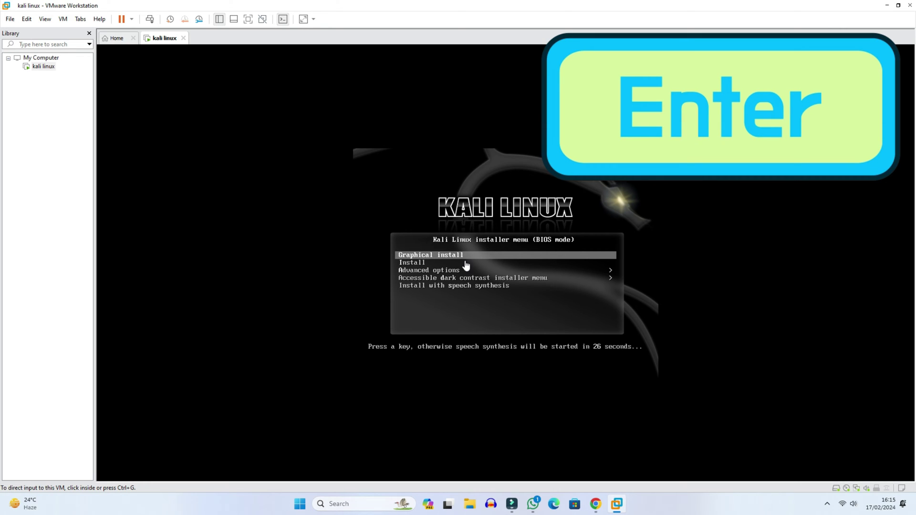
- Start the Graphical install with English language, India as location, and American English keyboard
{"action": "key", "text": "Return"}
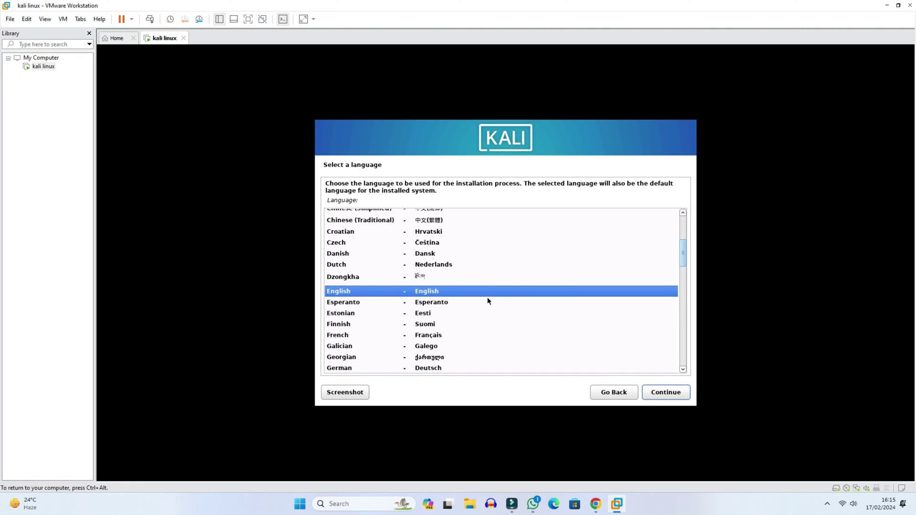
{"action": "left_click", "coordinate": [671, 396]}
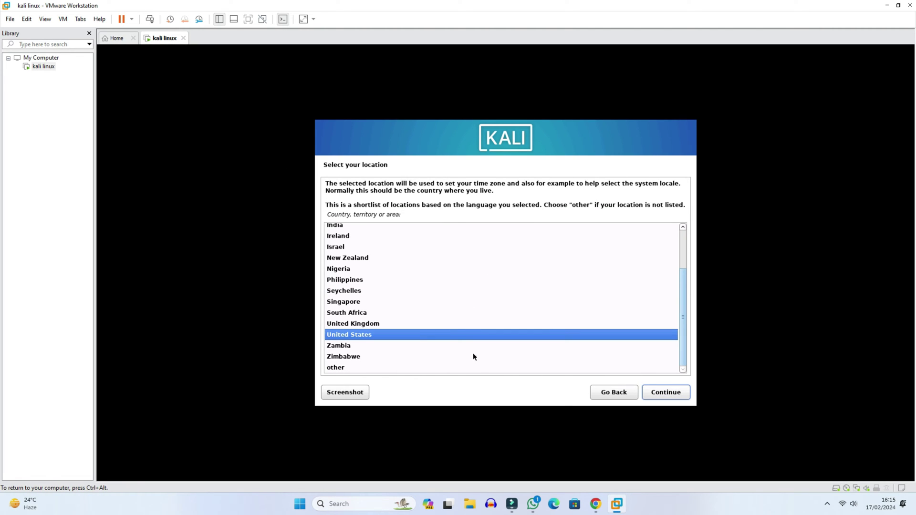
{"action": "scroll", "coordinate": [340, 259], "scroll_direction": "up", "scroll_amount": 3}
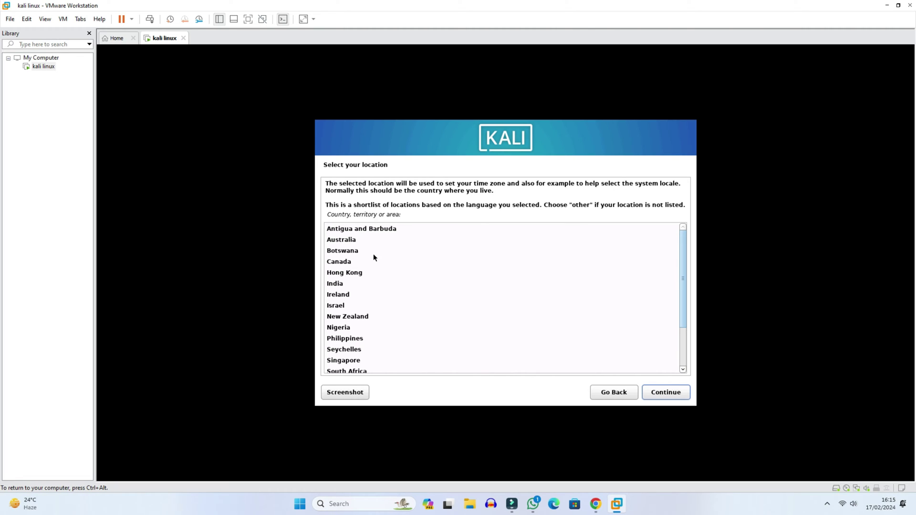
{"action": "left_click", "coordinate": [338, 285]}
{"action": "left_click", "coordinate": [665, 385]}
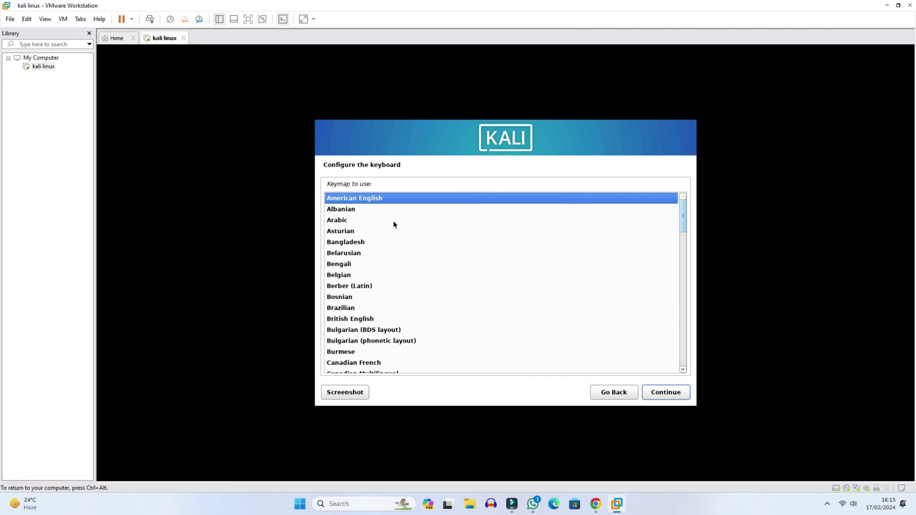
{"action": "left_click", "coordinate": [674, 392]}
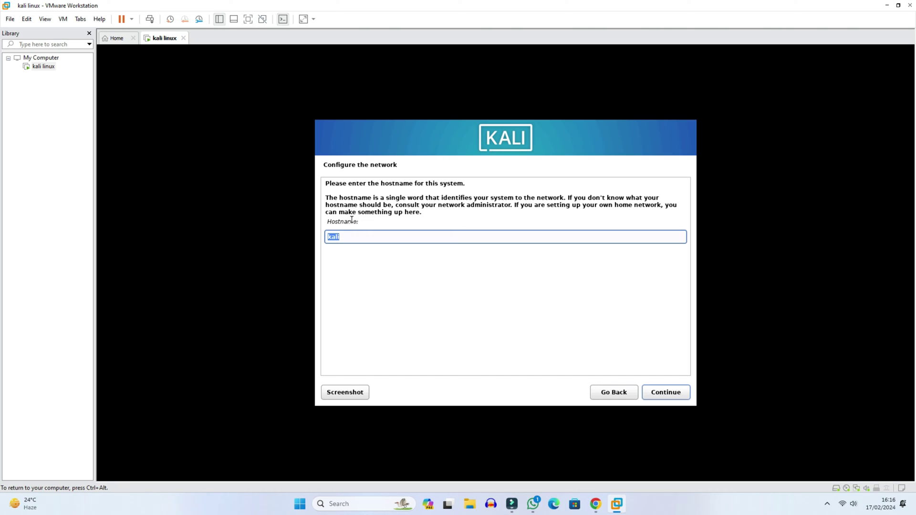
- Replace the default hostname with 'Te' and leave the domain name empty
{"action": "left_click", "coordinate": [347, 233]}
{"action": "double_click", "coordinate": [348, 233]}
{"action": "type", "text": "Te"}
{"action": "left_click", "coordinate": [685, 392]}
{"action": "left_click", "coordinate": [684, 394]}
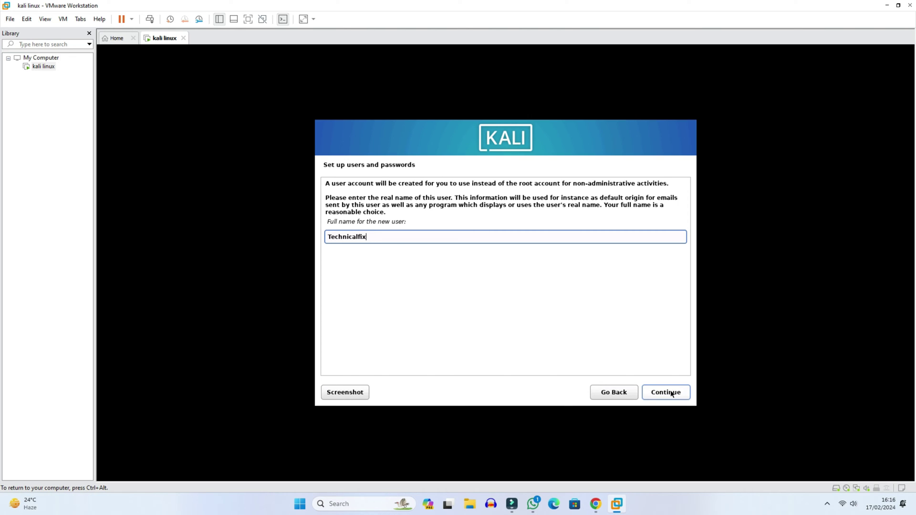
- Confirm the new user's full name and suggested username, and enter the password twice
{"action": "left_click", "coordinate": [673, 391]}
{"action": "left_click", "coordinate": [674, 394]}
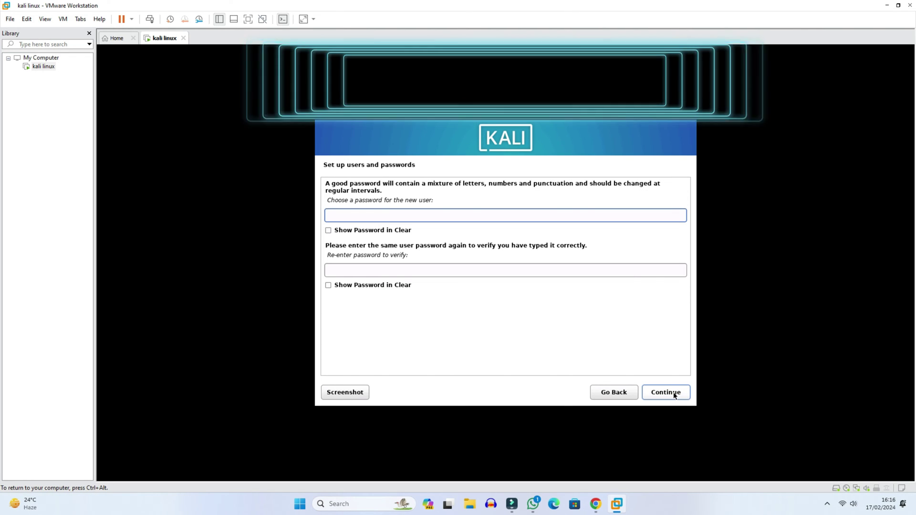
{"action": "type", "text": "••••••"}
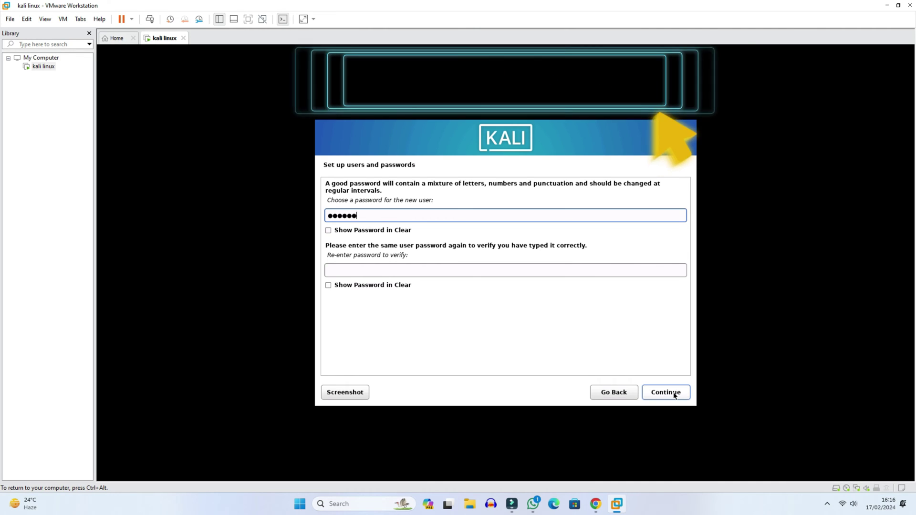
{"action": "key", "text": "Tab"}
{"action": "type", "text": "••••••"}
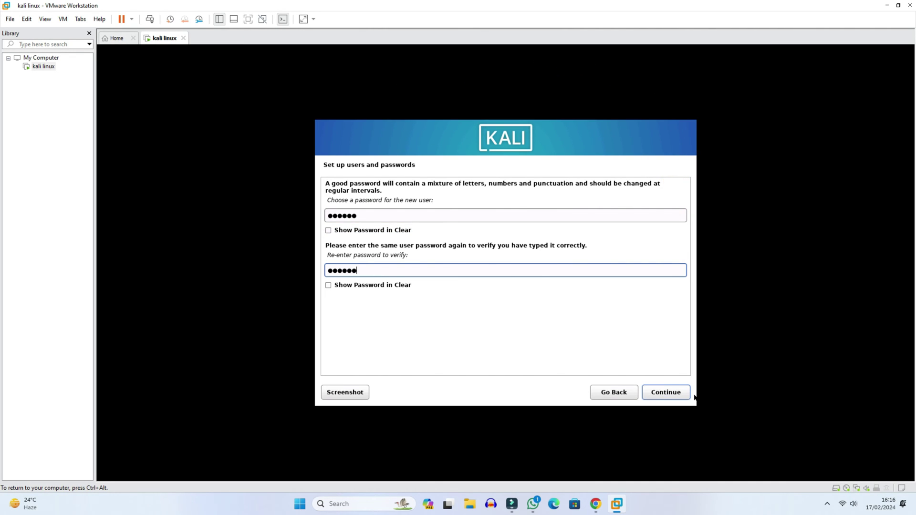
{"action": "left_click", "coordinate": [681, 396]}
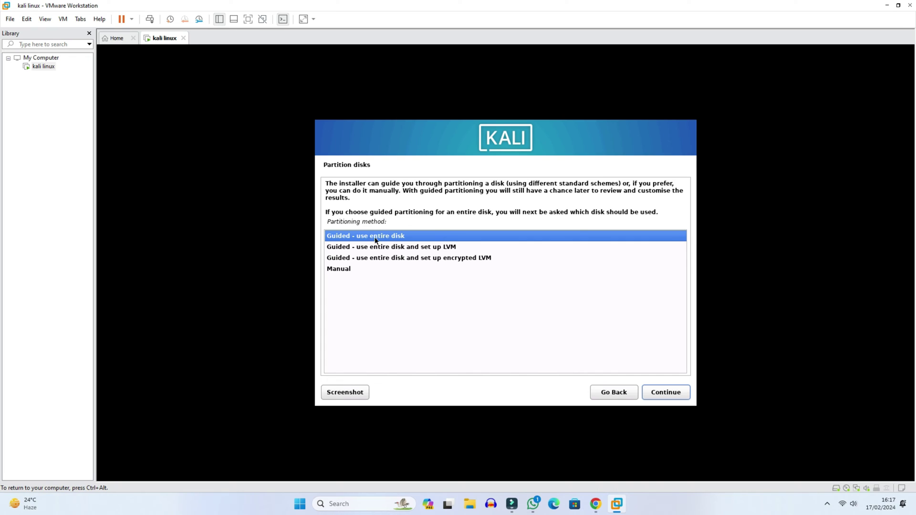
- Partition the whole 53.7 GB disk with all files in one partition and write the changes
{"action": "left_click", "coordinate": [681, 395]}
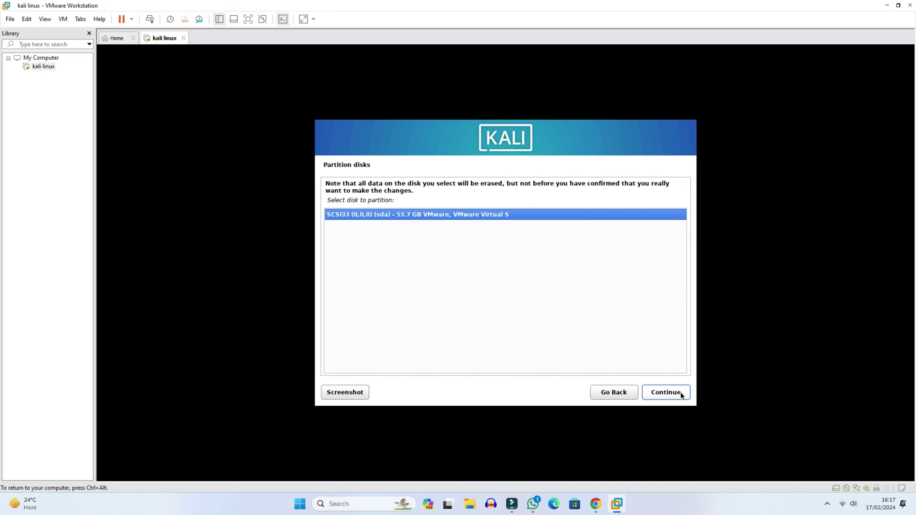
{"action": "left_click", "coordinate": [681, 396]}
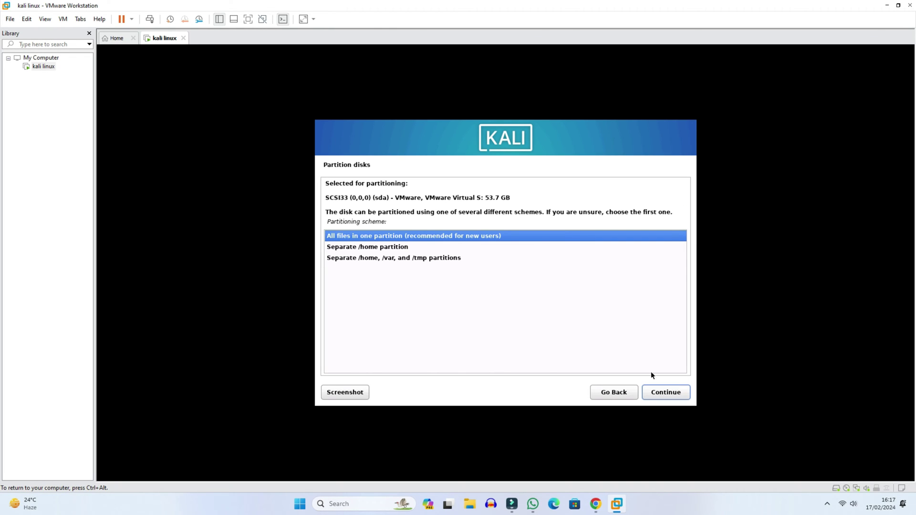
{"action": "left_click", "coordinate": [678, 391]}
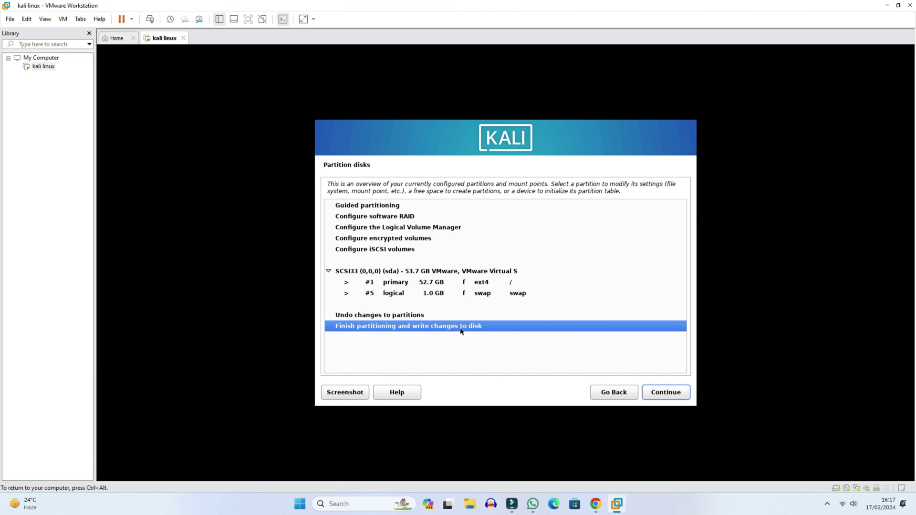
{"action": "left_click", "coordinate": [672, 393]}
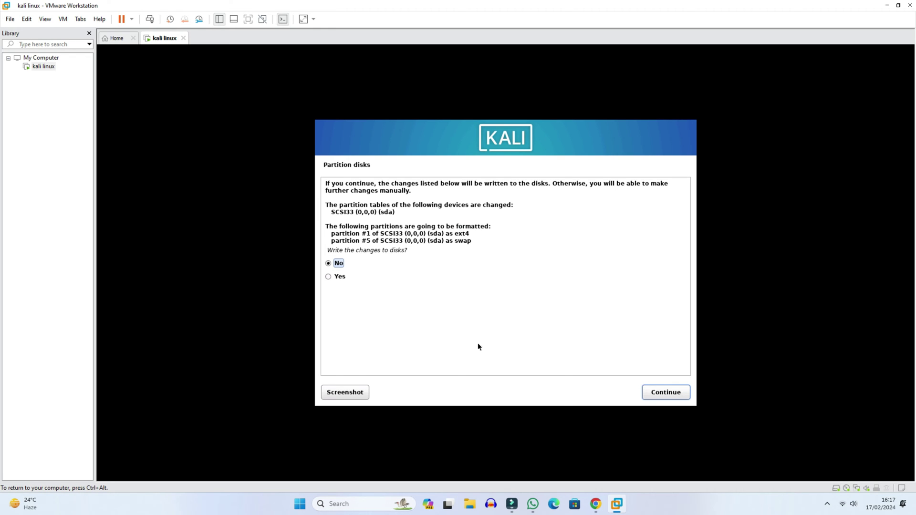
{"action": "left_click", "coordinate": [329, 276]}
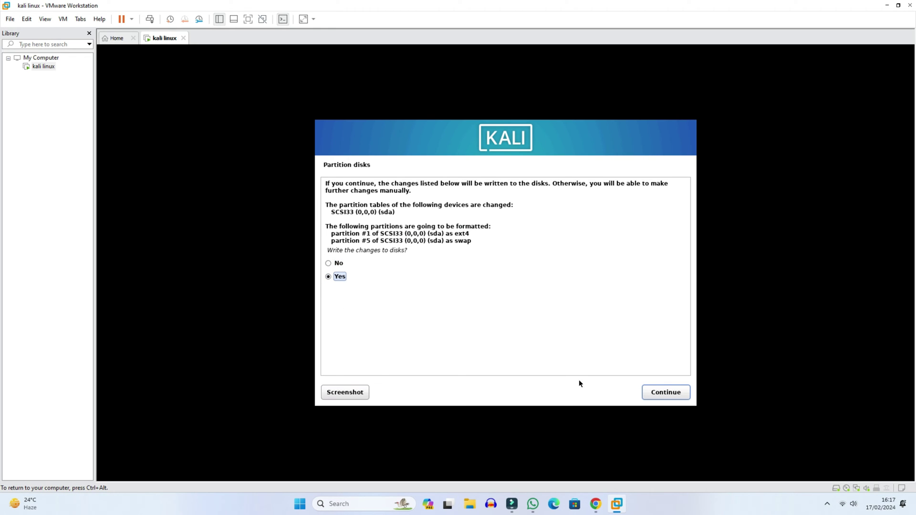
{"action": "left_click", "coordinate": [670, 393]}
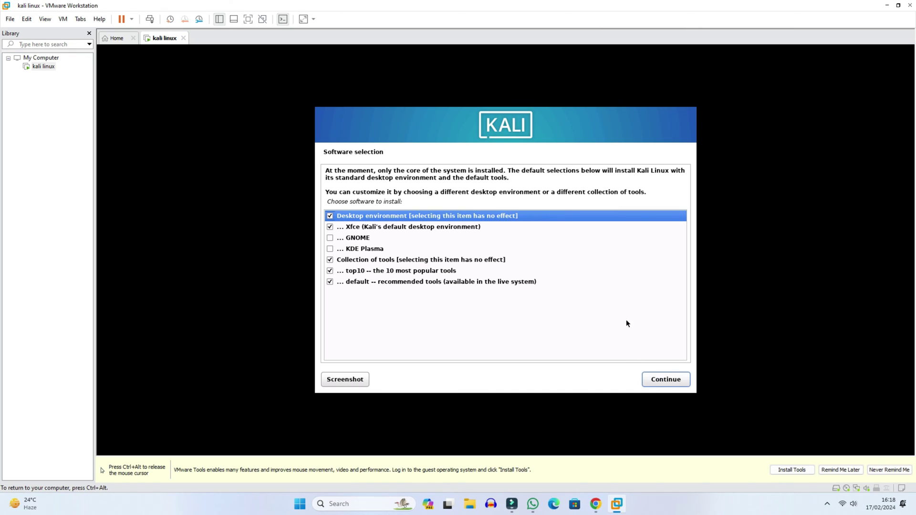
- Install the default Xfce desktop and tools, then install GRUB onto /dev/sda
{"action": "left_click", "coordinate": [668, 380]}
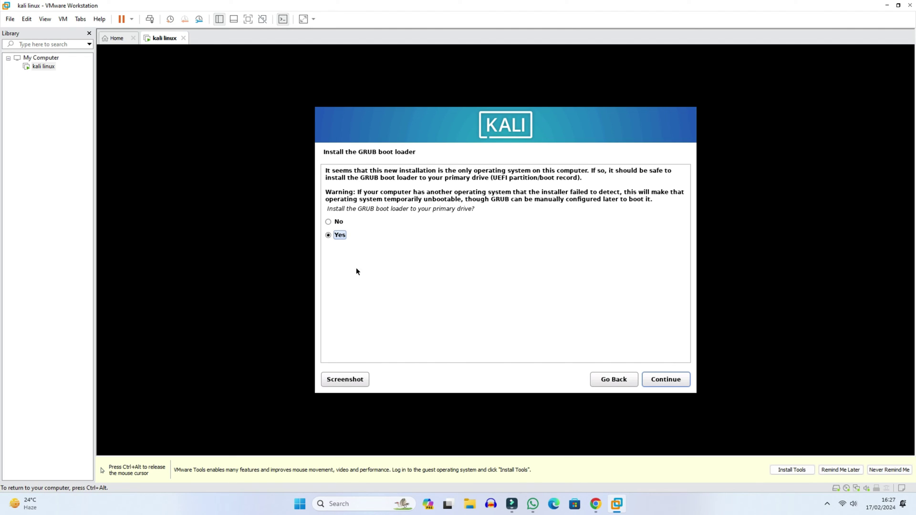
{"action": "left_click", "coordinate": [687, 381]}
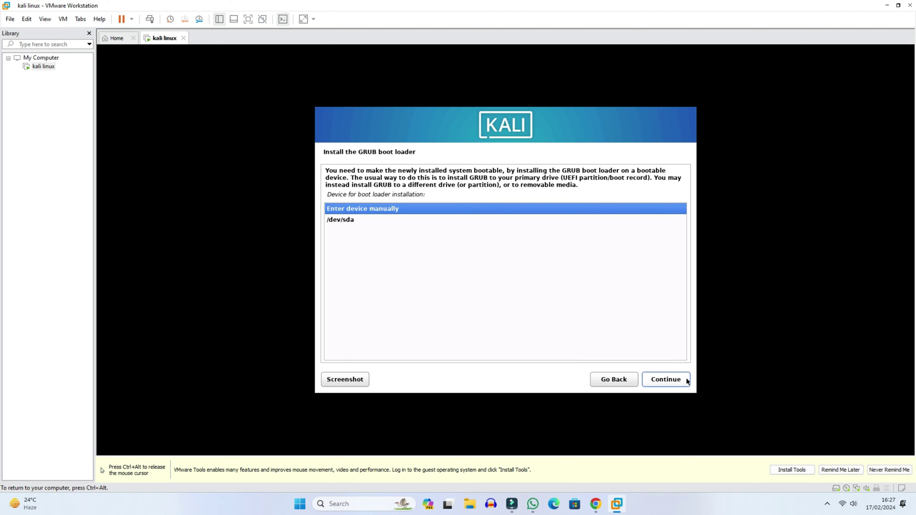
{"action": "left_click", "coordinate": [336, 221]}
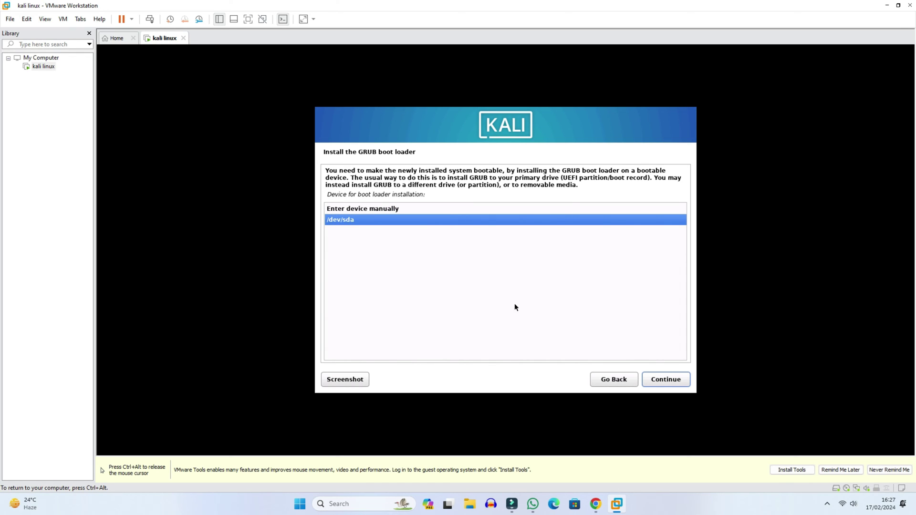
{"action": "left_click", "coordinate": [666, 379]}
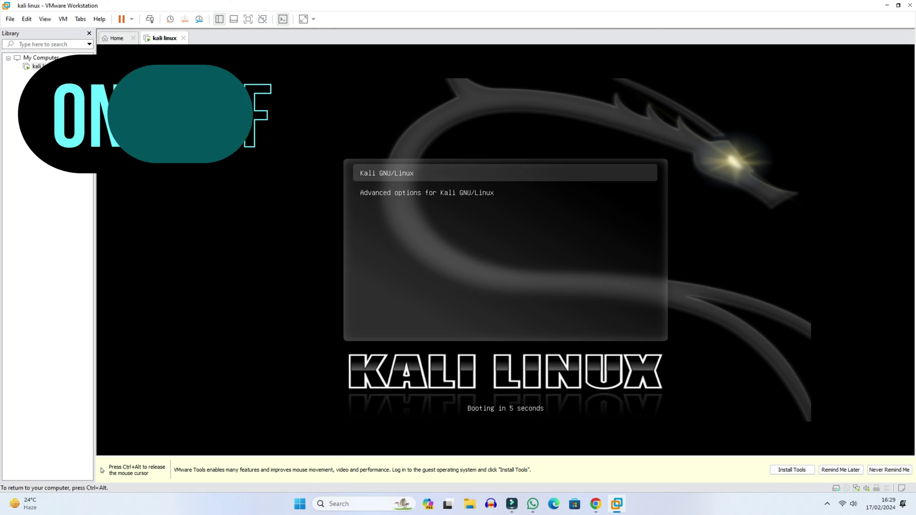
- Boot Kali GNU/Linux from the GRUB menu and log in with the user's password
{"action": "key", "text": "Return"}
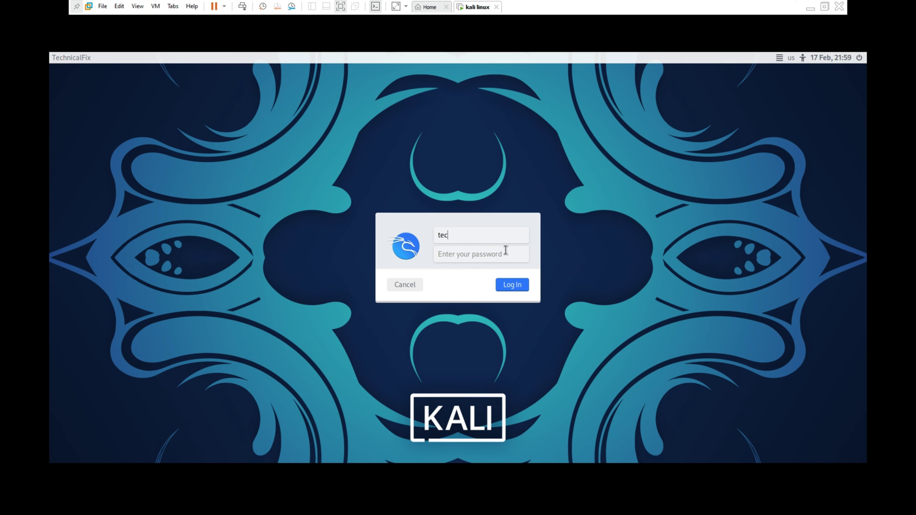
{"action": "left_click", "coordinate": [505, 250]}
{"action": "type", "text": "kali"}
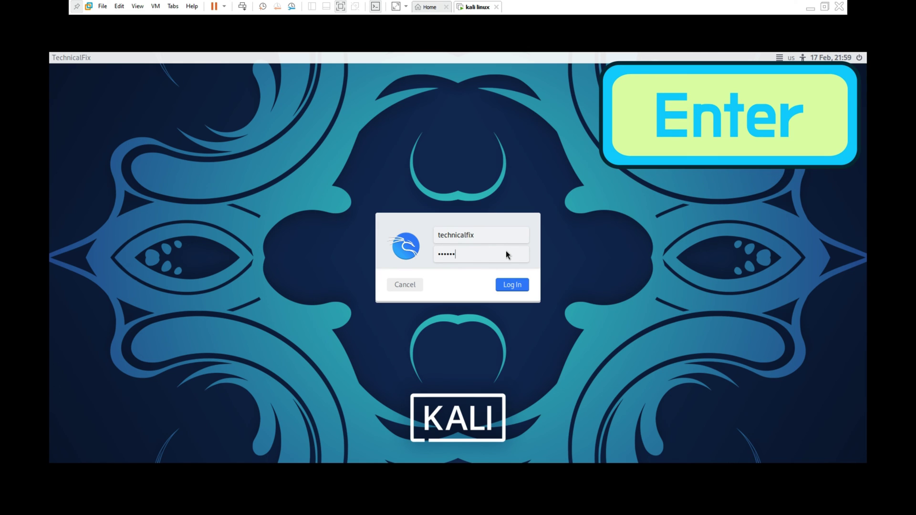
{"action": "key", "text": "Return"}
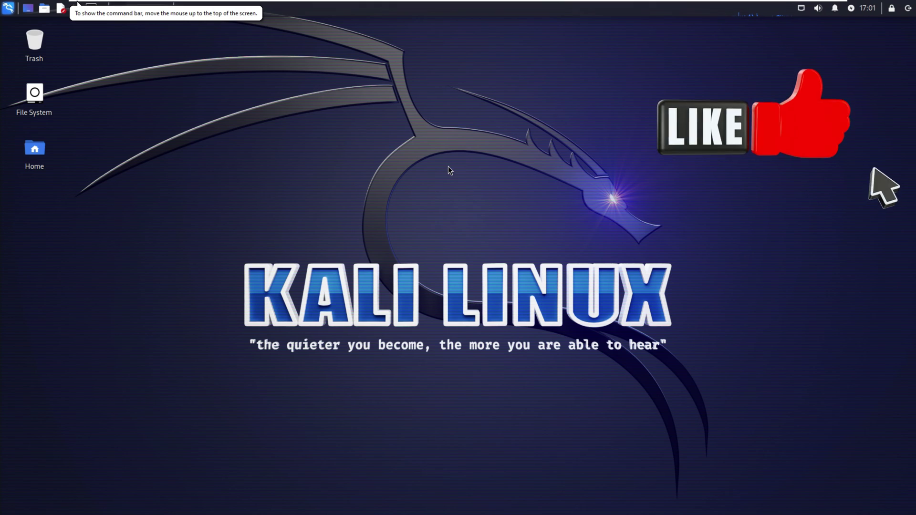
{"action": "left_click", "coordinate": [10, 8]}
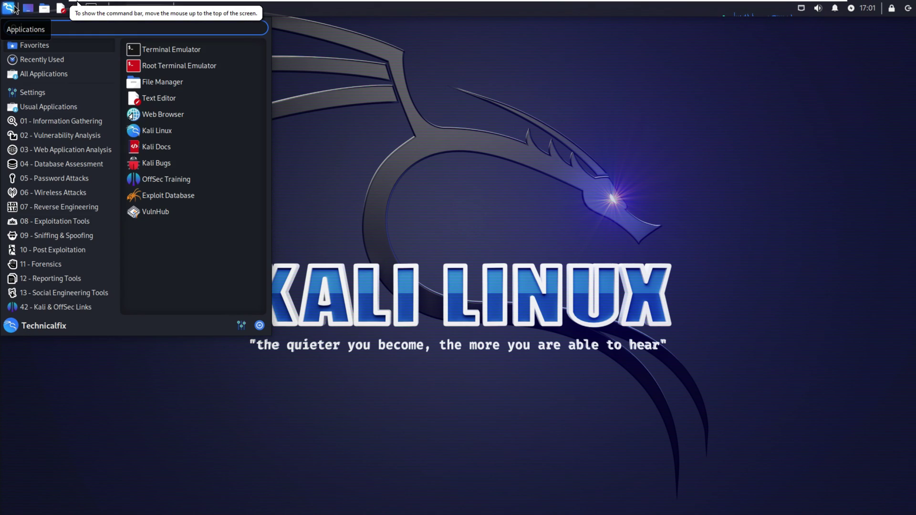
{"action": "left_click", "coordinate": [57, 292]}
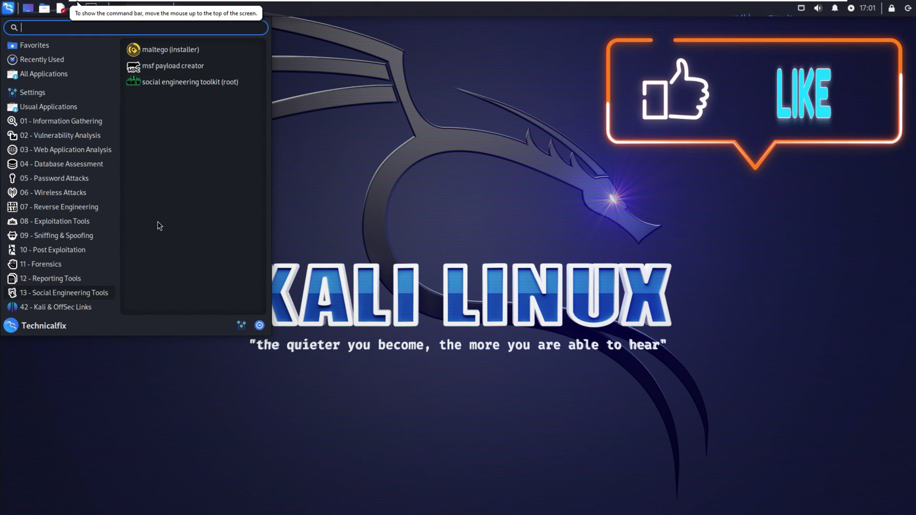
{"action": "key", "text": "Escape"}
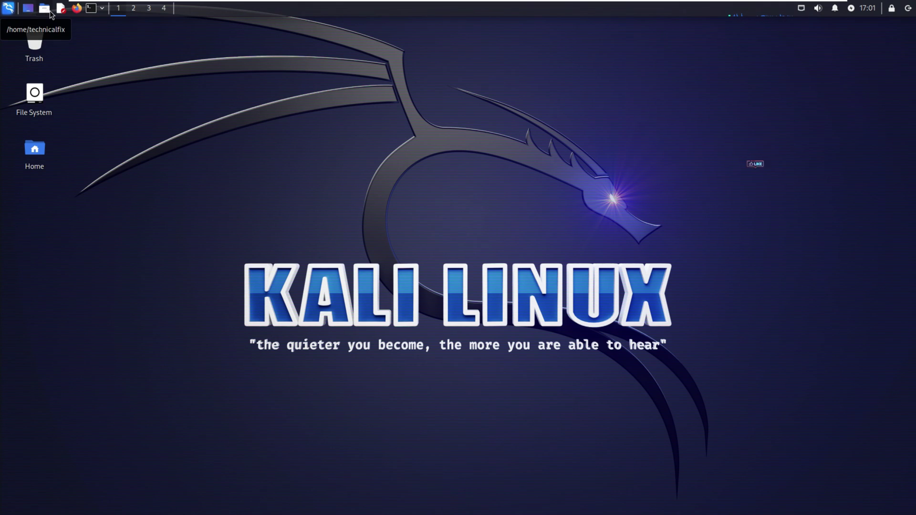
{"action": "left_click", "coordinate": [91, 9]}
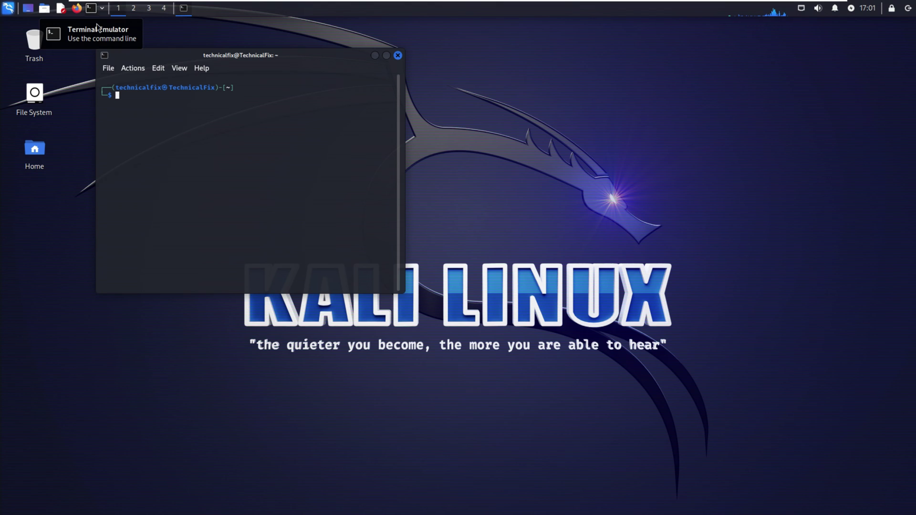
{"action": "left_click", "coordinate": [398, 55]}
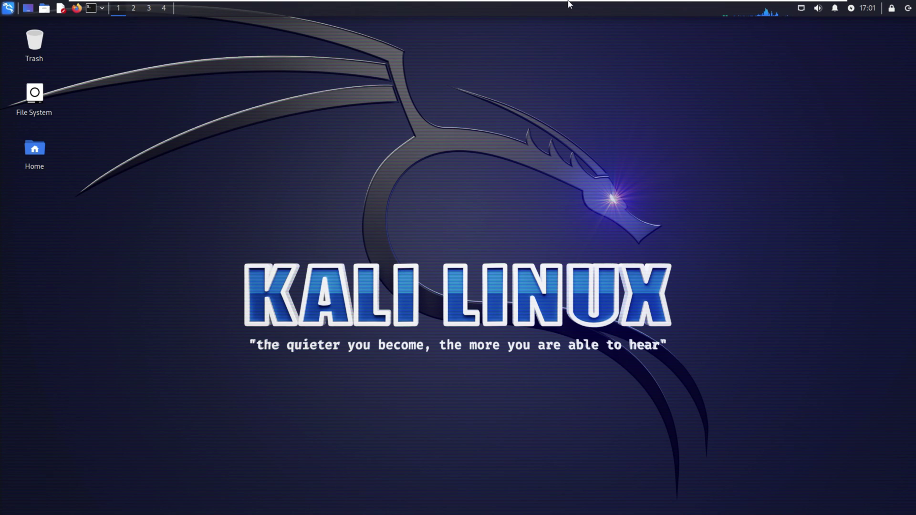
{"action": "left_click", "coordinate": [802, 13]}
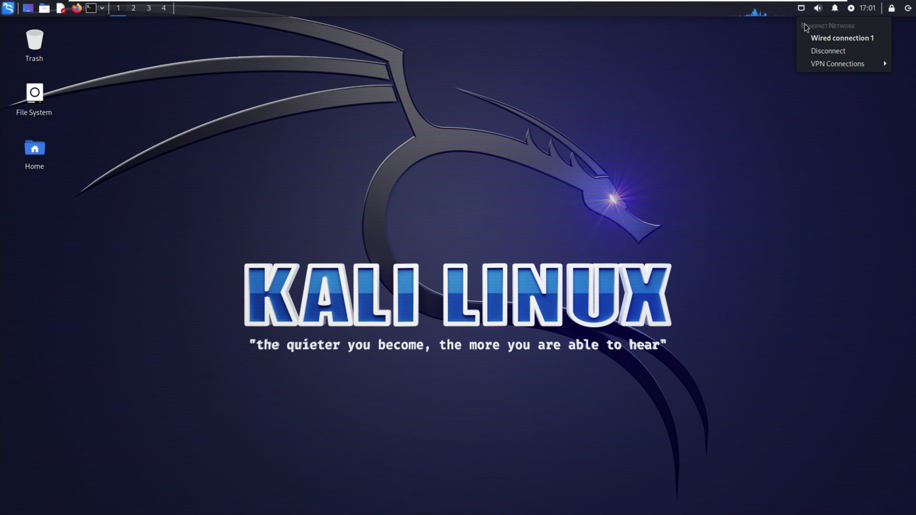
{"action": "left_click", "coordinate": [787, 36]}
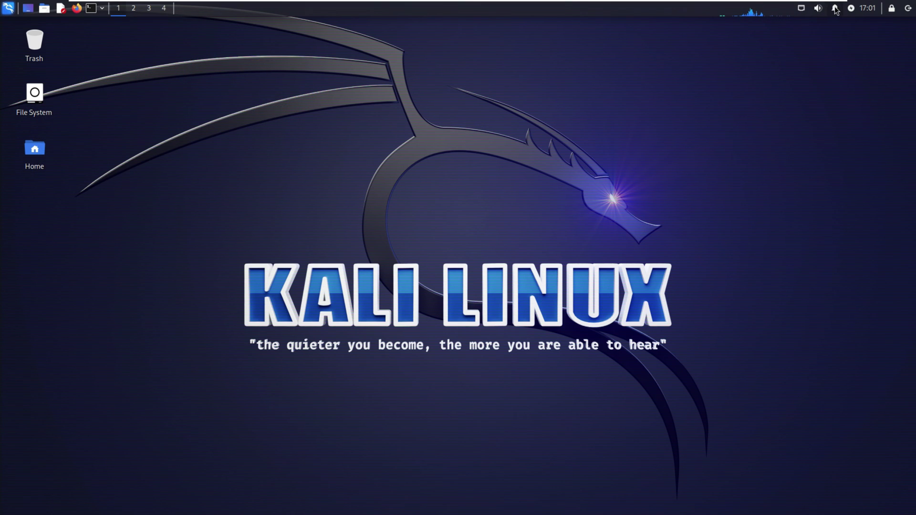
{"action": "left_click", "coordinate": [891, 9]}
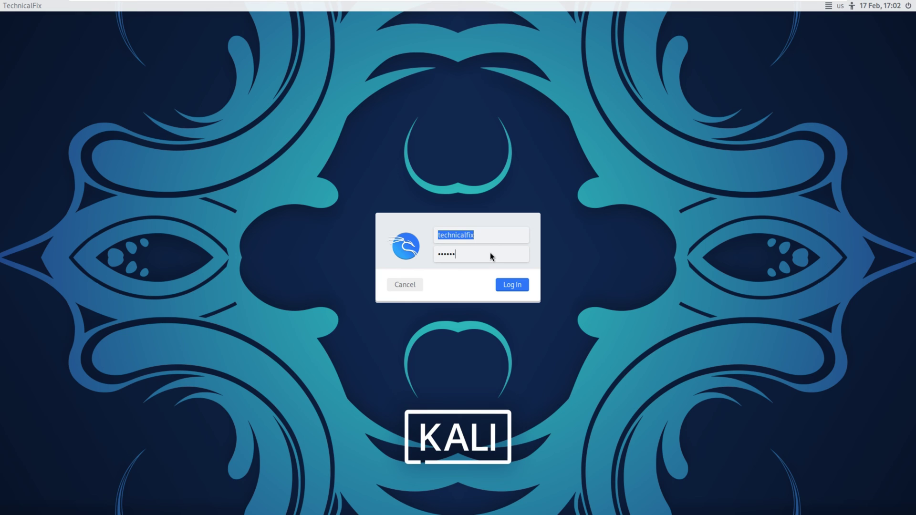
{"action": "key", "text": "Return"}
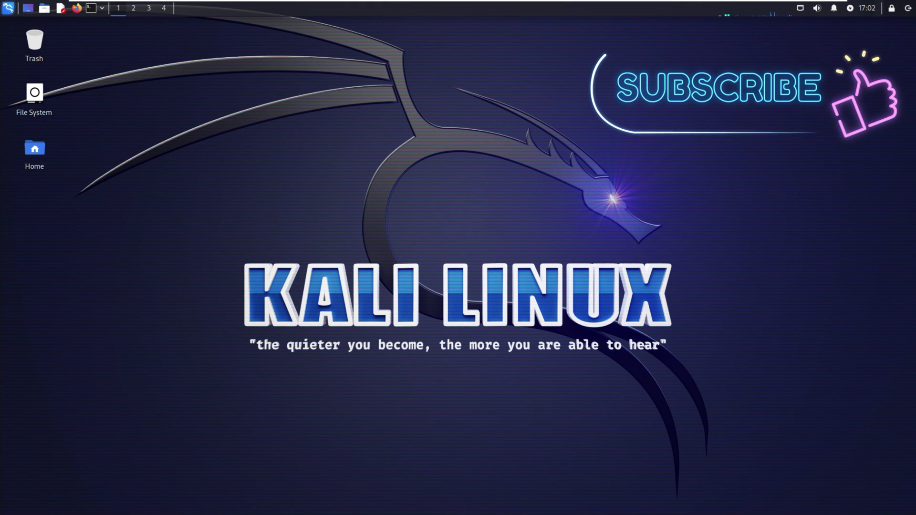
{"action": "left_click", "coordinate": [908, 8]}
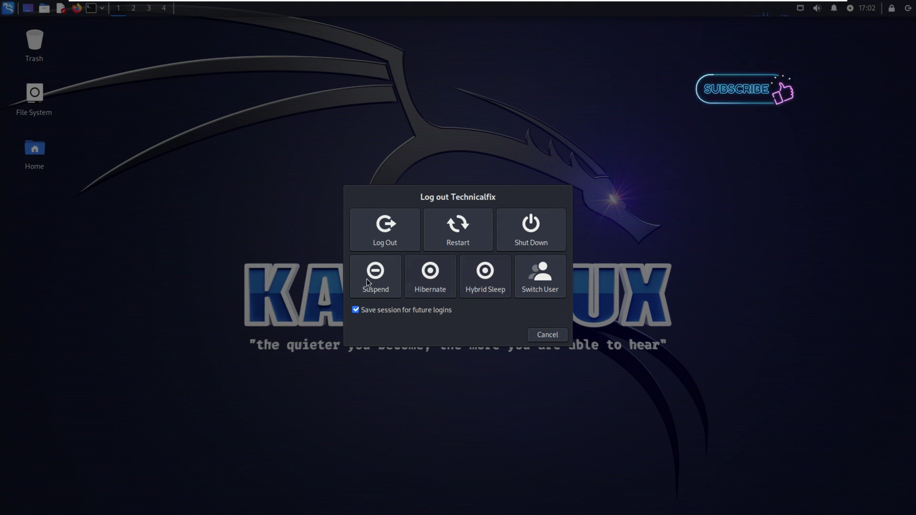
{"action": "left_click", "coordinate": [545, 336]}
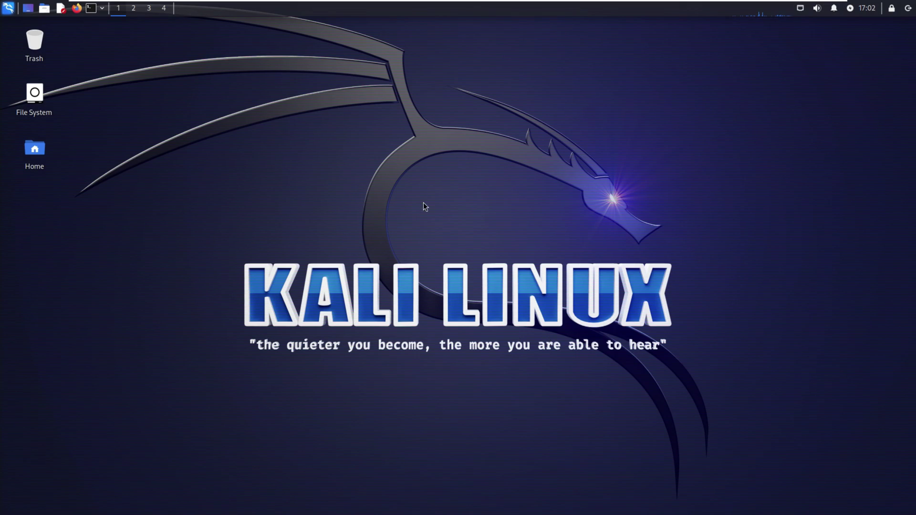
{"action": "right_click", "coordinate": [274, 188]}
- Set the blue dragon image as the Xfce wallpaper in Desktop Settings, then close it
{"action": "left_click", "coordinate": [305, 315]}
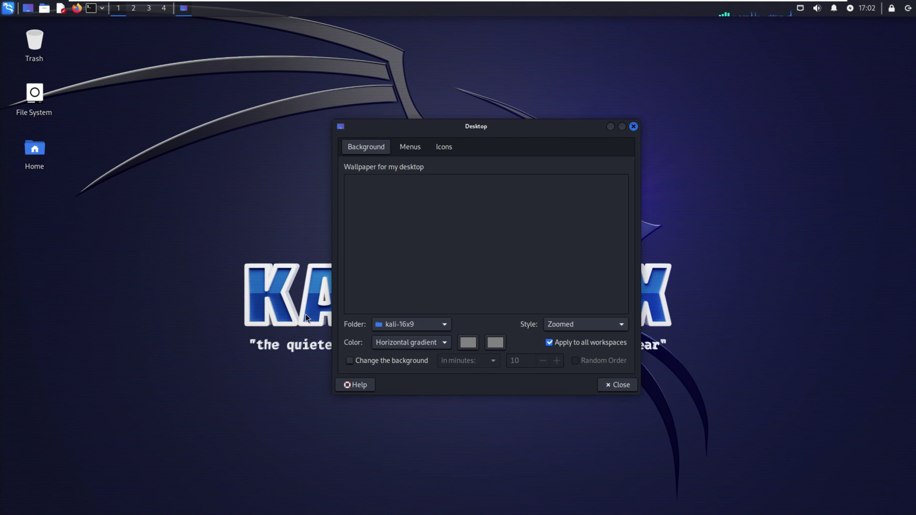
{"action": "left_click", "coordinate": [462, 205]}
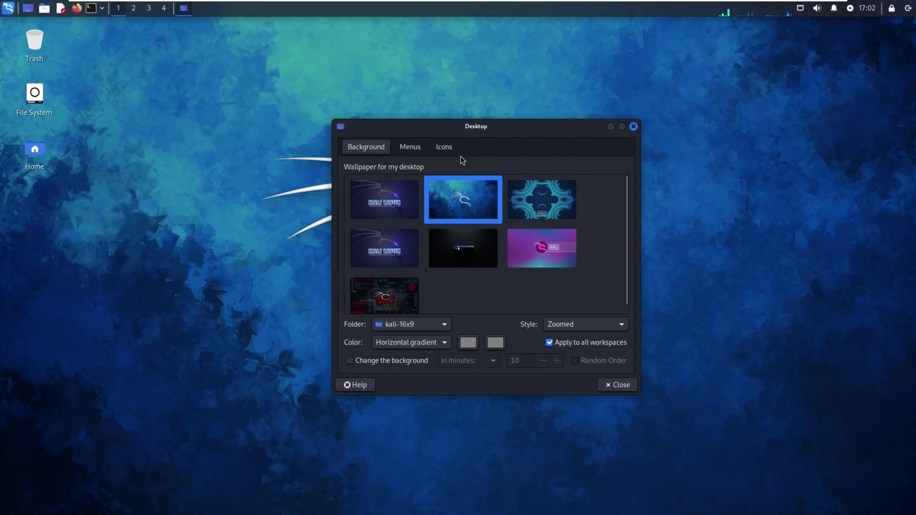
{"action": "left_click_drag", "start_coordinate": [491, 130], "coordinate": [733, 162]}
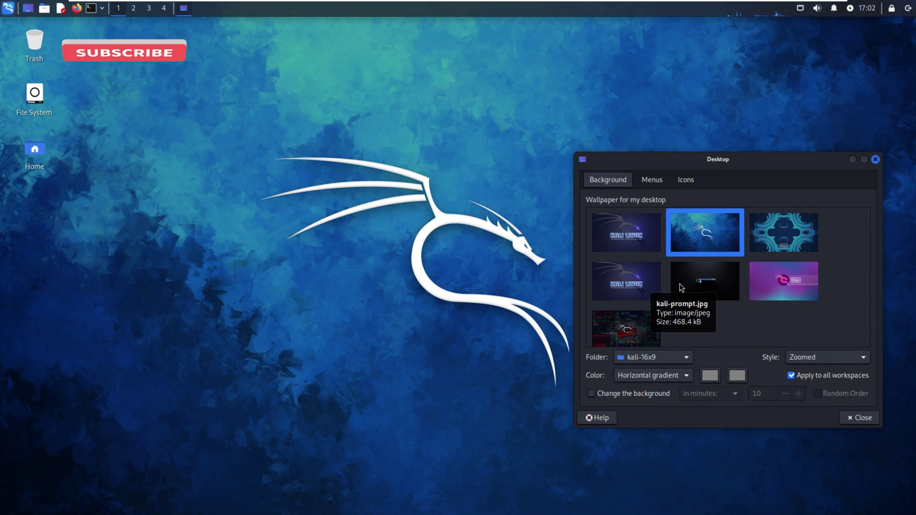
{"action": "left_click", "coordinate": [659, 181]}
{"action": "left_click", "coordinate": [686, 180]}
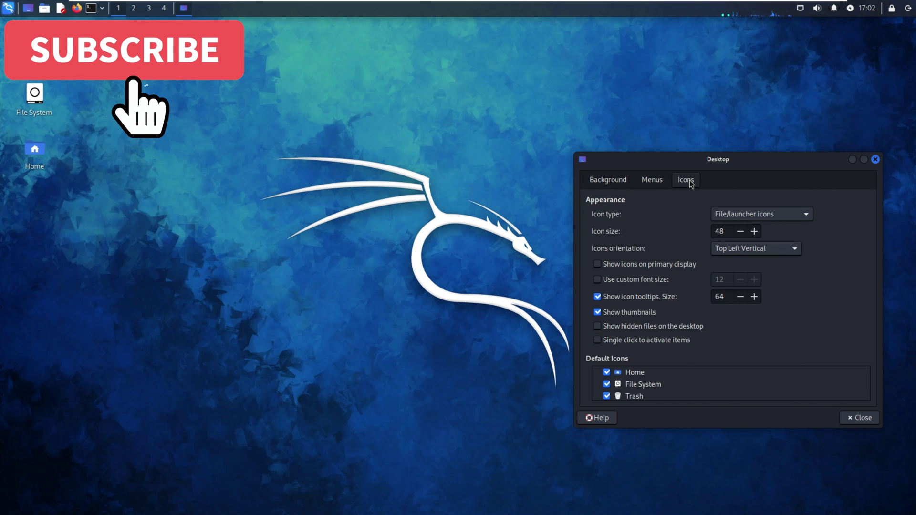
{"action": "scroll", "coordinate": [619, 367], "scroll_direction": "down", "scroll_amount": 1}
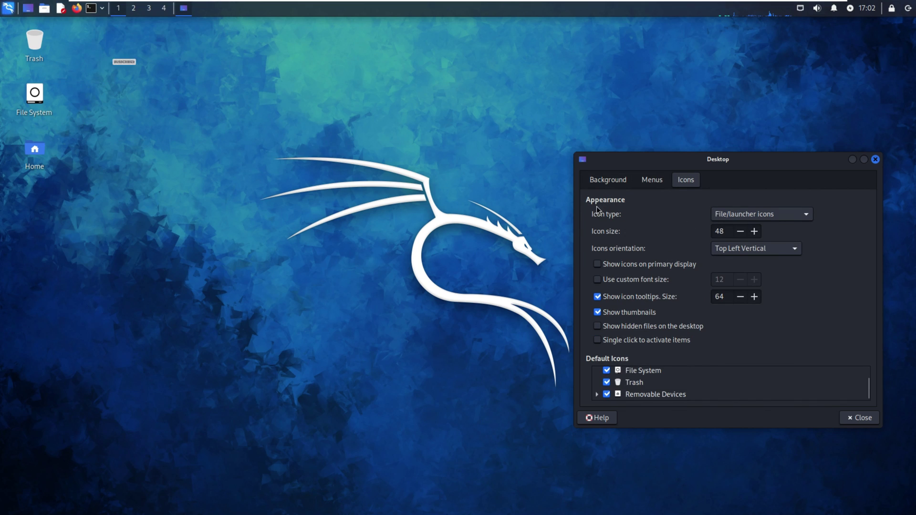
{"action": "left_click", "coordinate": [611, 181]}
{"action": "left_click", "coordinate": [875, 159]}
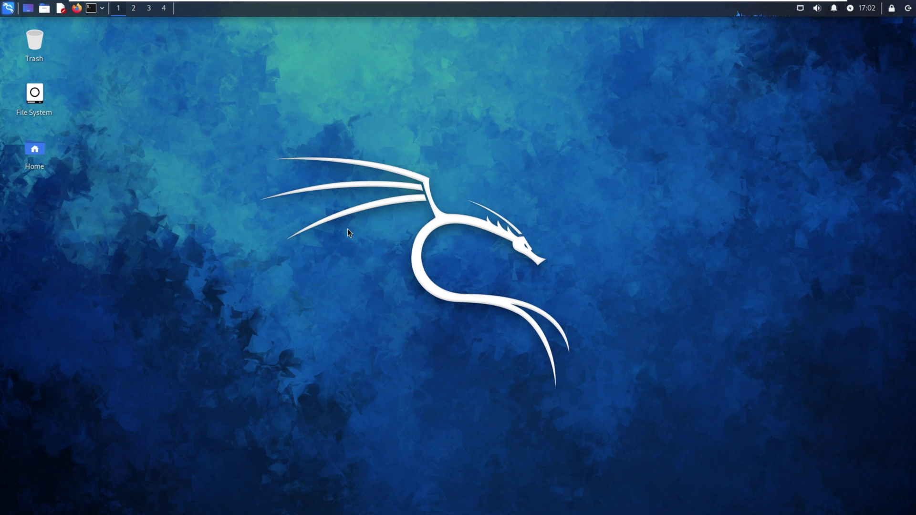
- Shut down Kali, turn off the removable devices hint, and close VMware Workstation
{"action": "left_click", "coordinate": [910, 8]}
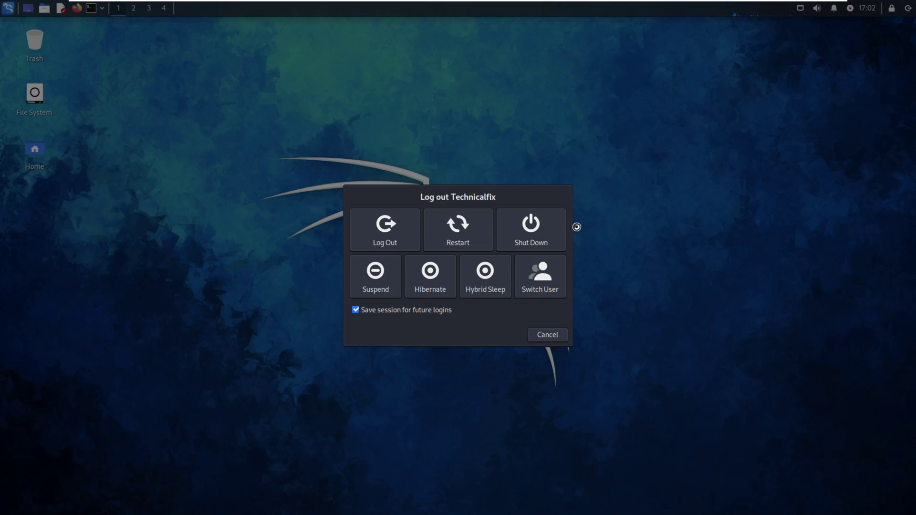
{"action": "left_click", "coordinate": [531, 224]}
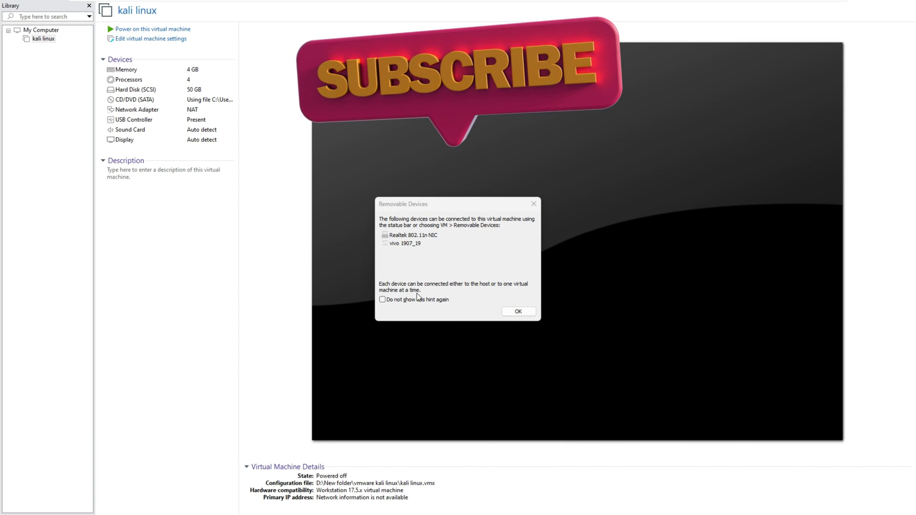
{"action": "left_click", "coordinate": [382, 300]}
{"action": "left_click", "coordinate": [519, 311]}
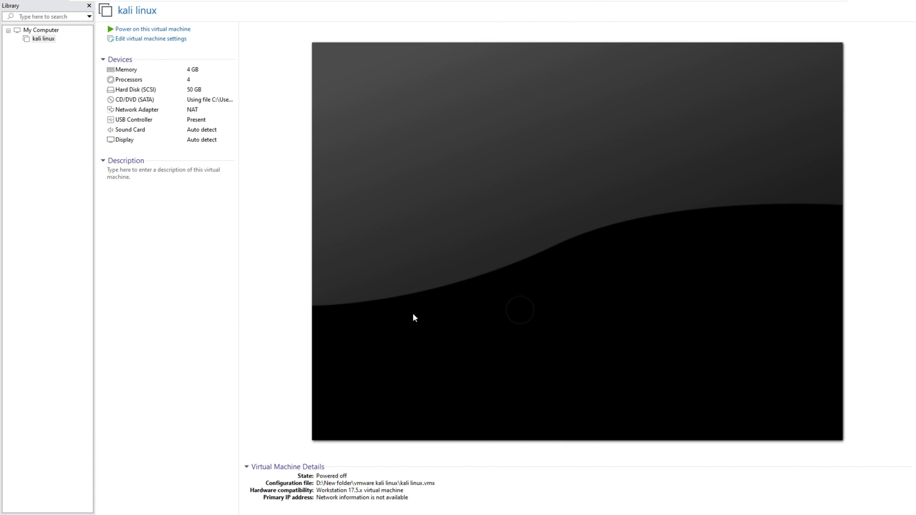
{"action": "mouse_move", "coordinate": [517, 8]}
{"action": "left_click", "coordinate": [839, 7]}
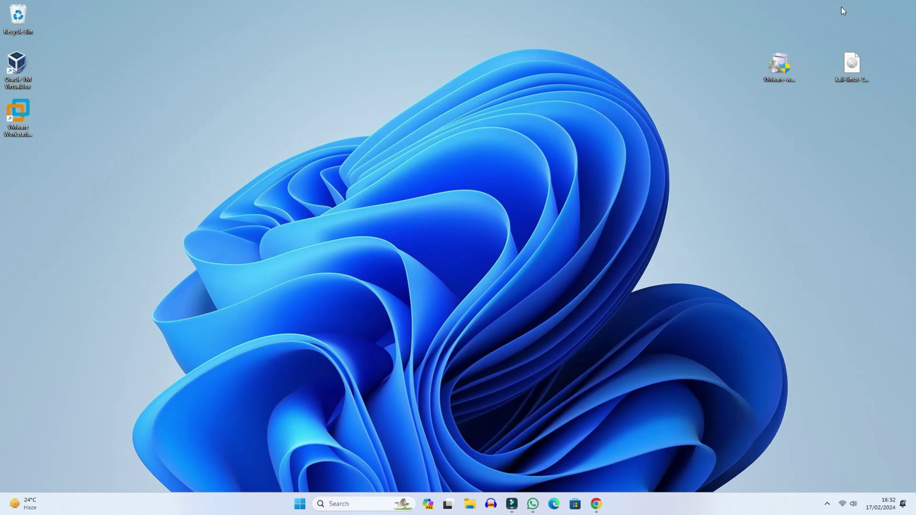